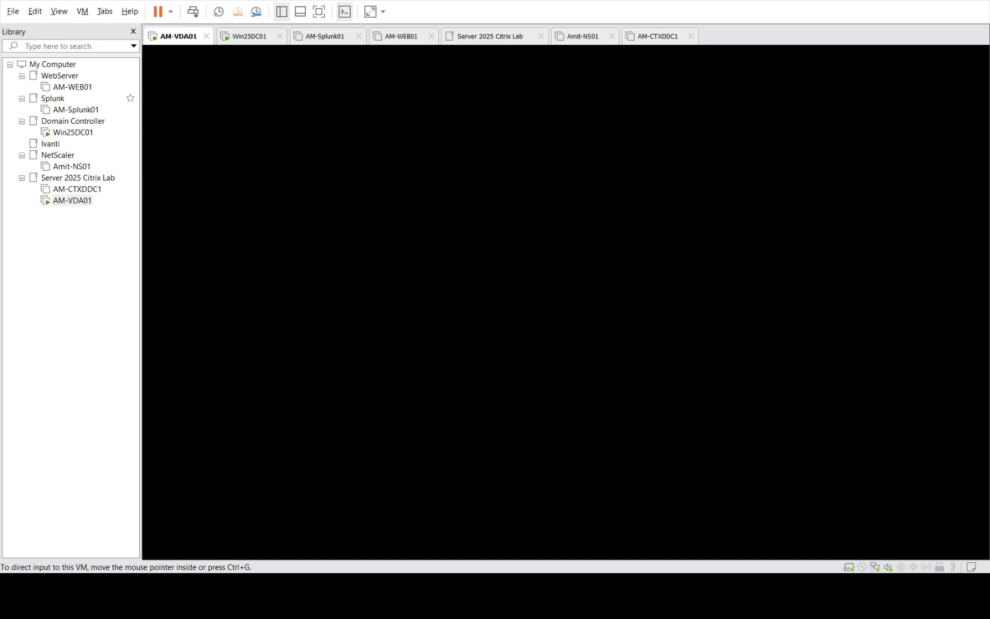
Wake the AM-VDA01 virtual machine console to bring up its Windows Server desktop
left_click(82, 16)
left_click(125, 81)
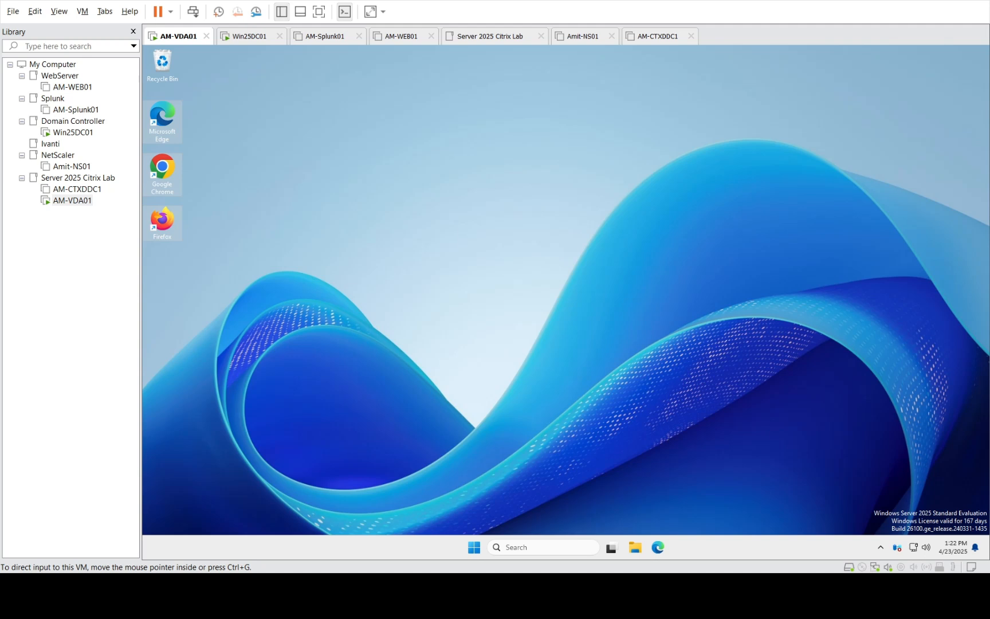
Select the Edge, Chrome and Firefox desktop icons, then clear the selection
left_click_drag(222, 272, 154, 110)
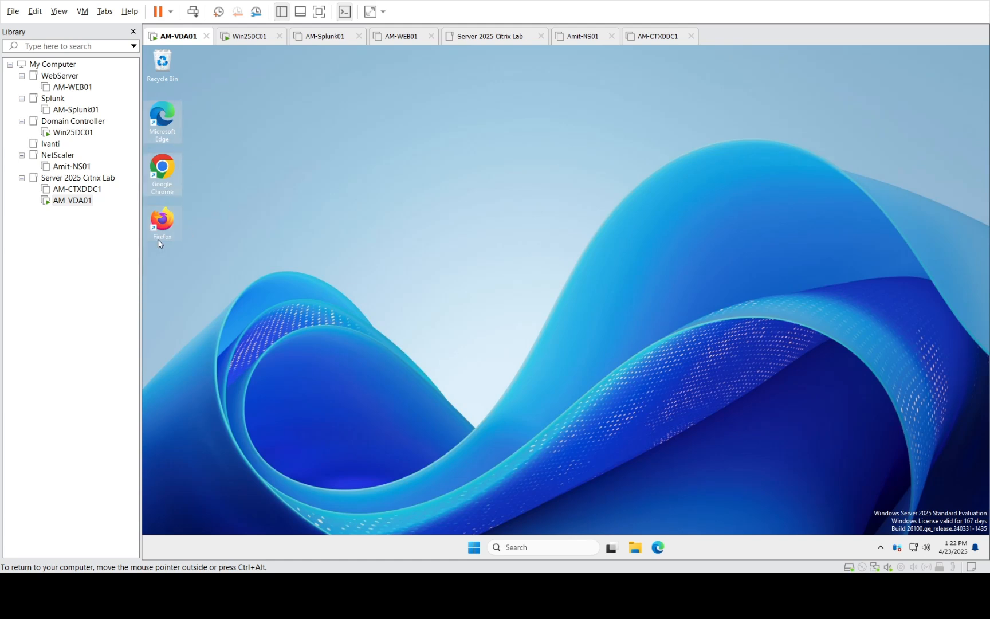
left_click(162, 225)
left_click(450, 311)
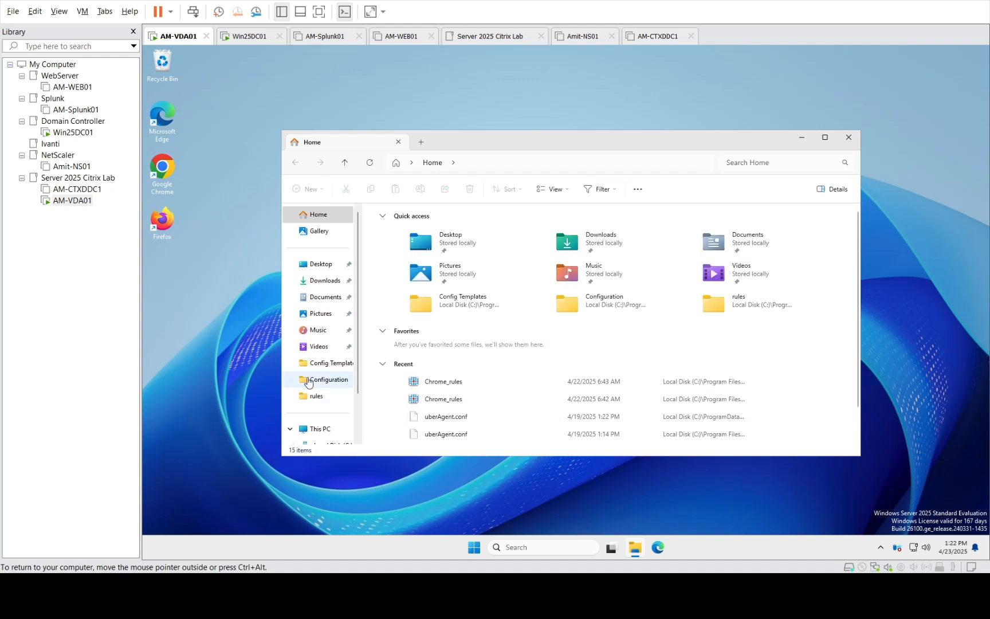
Browse to C:\Program Files\FSLogix\Apps, maximize Explorer, and run RuleEditor
left_click(316, 429)
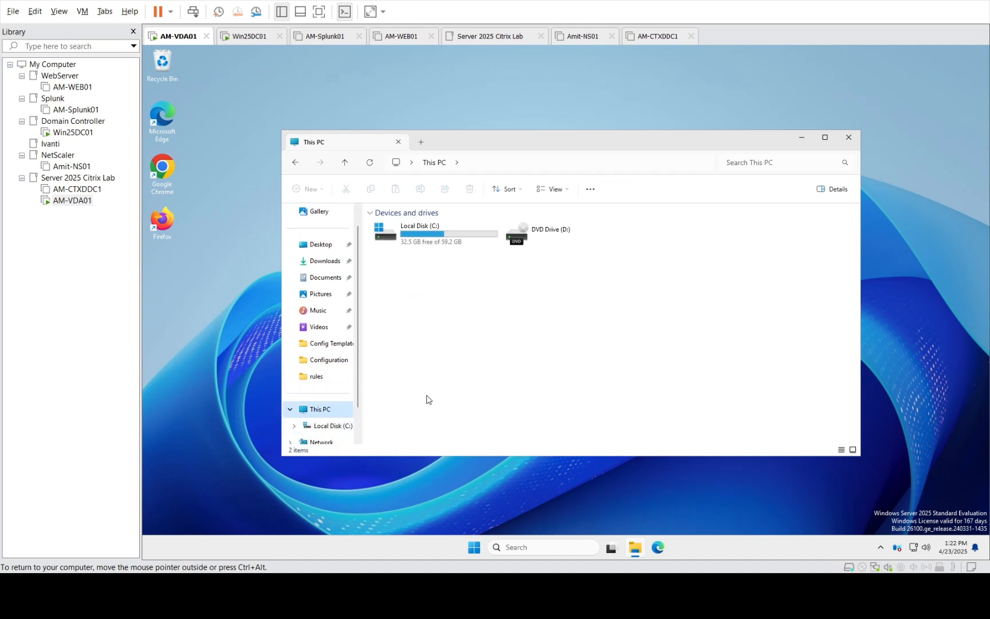
double_click(431, 246)
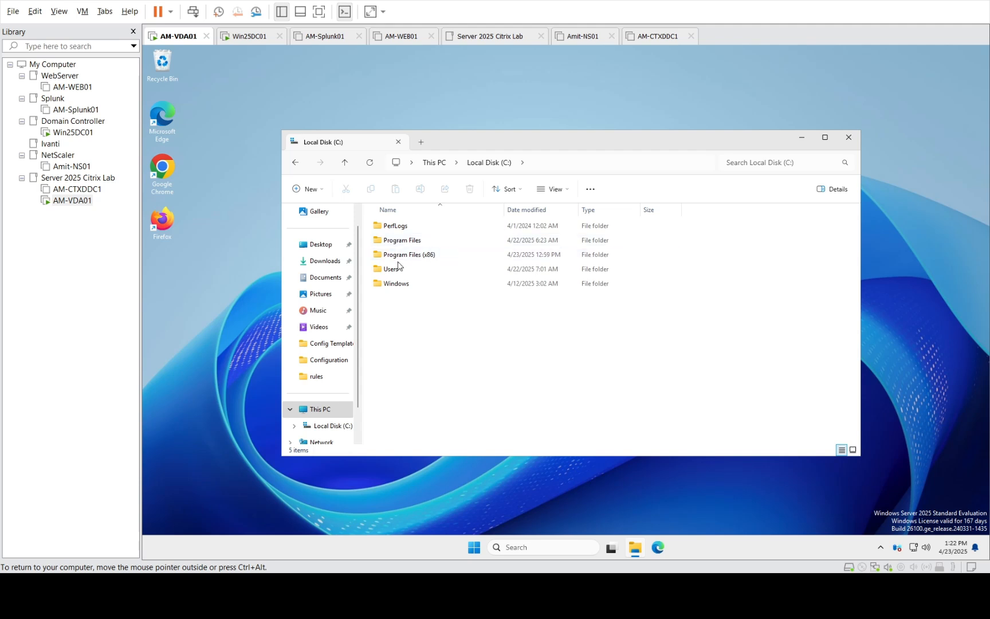
double_click(408, 243)
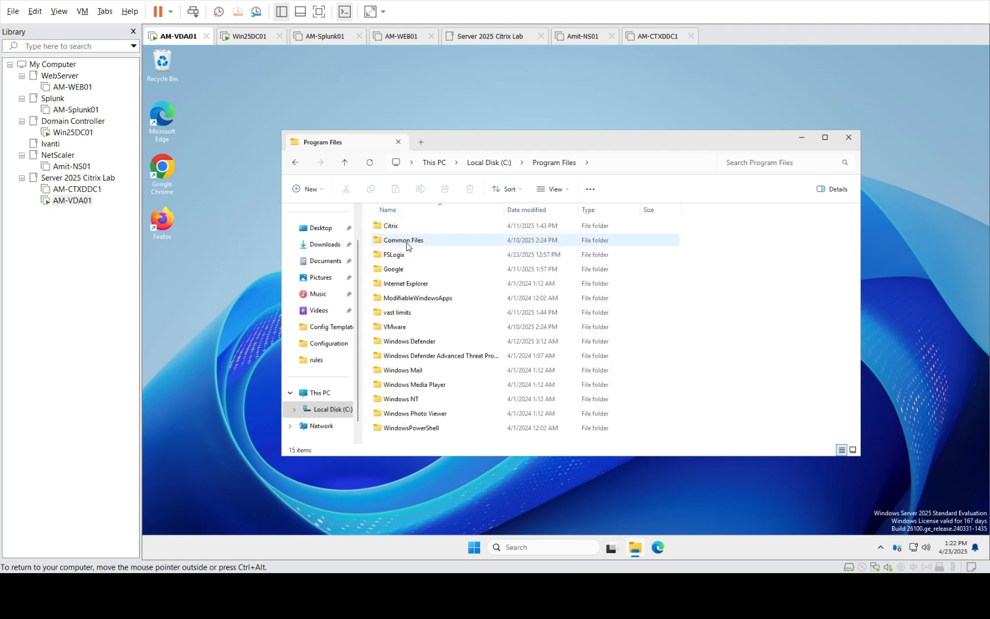
double_click(396, 257)
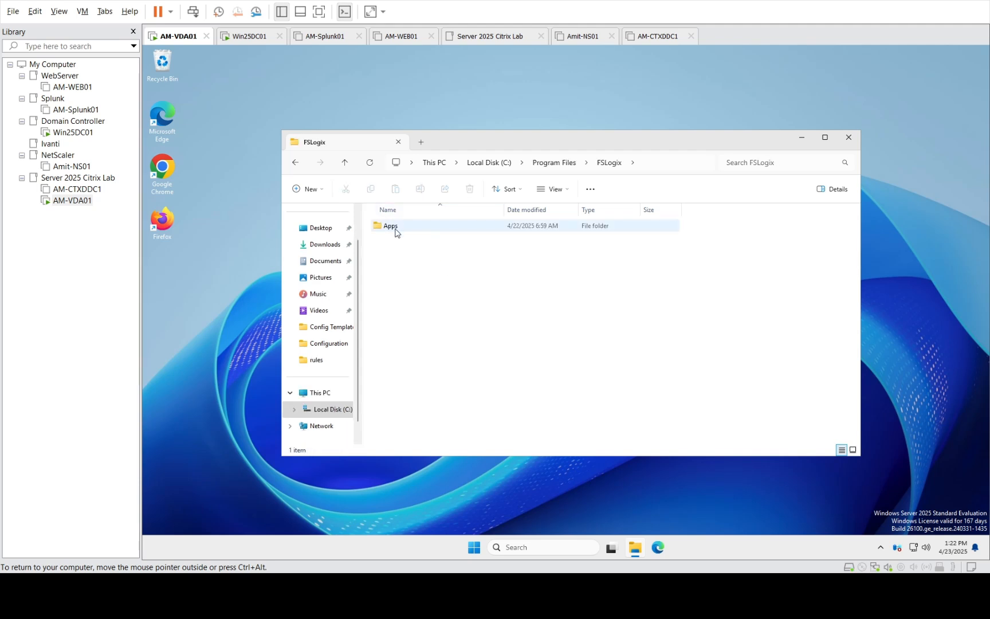
double_click(395, 229)
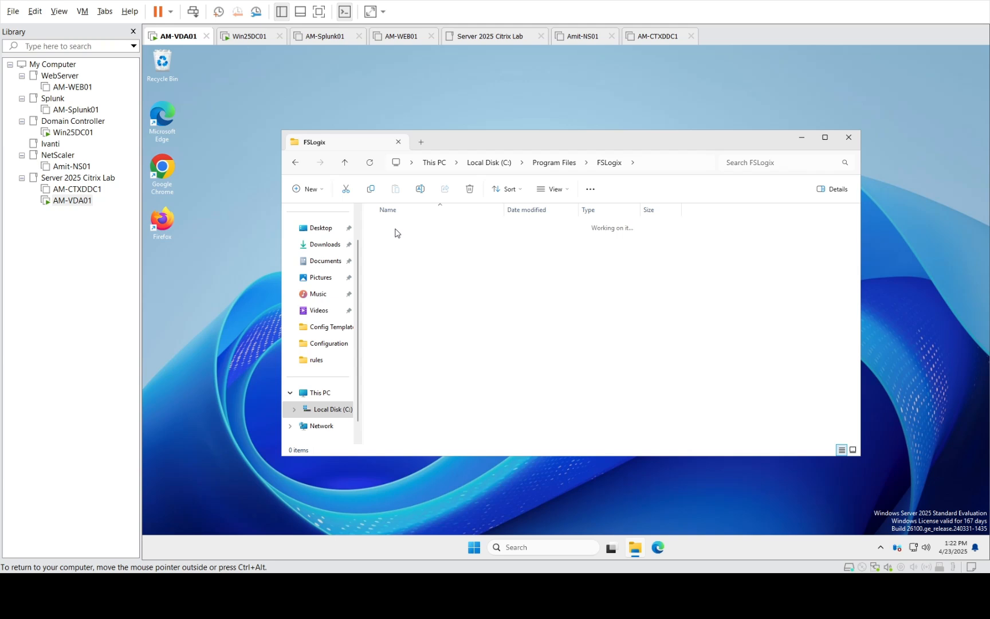
left_click(825, 138)
left_click(342, 310)
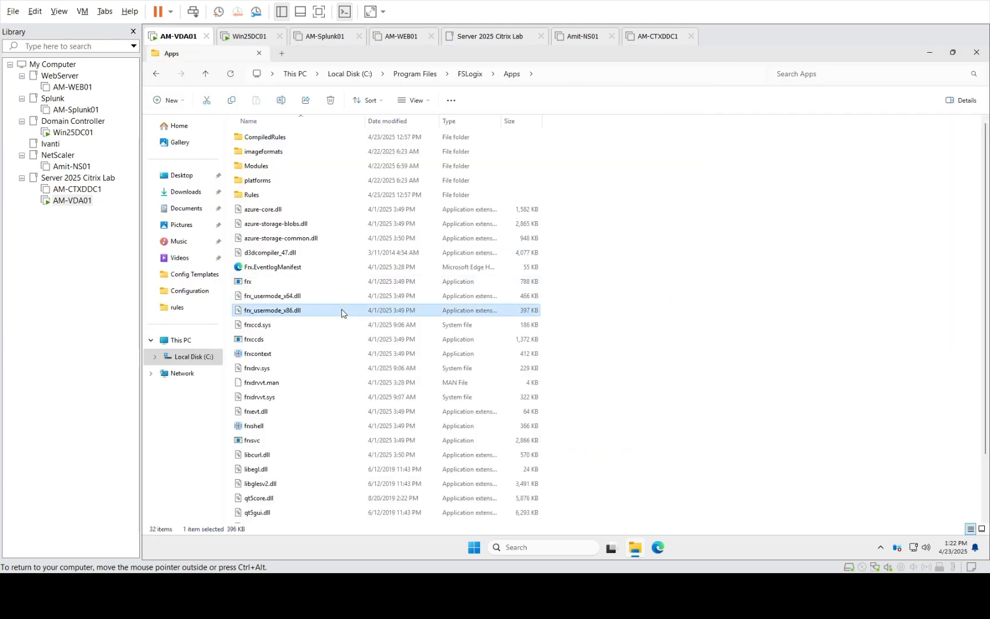
key("r")
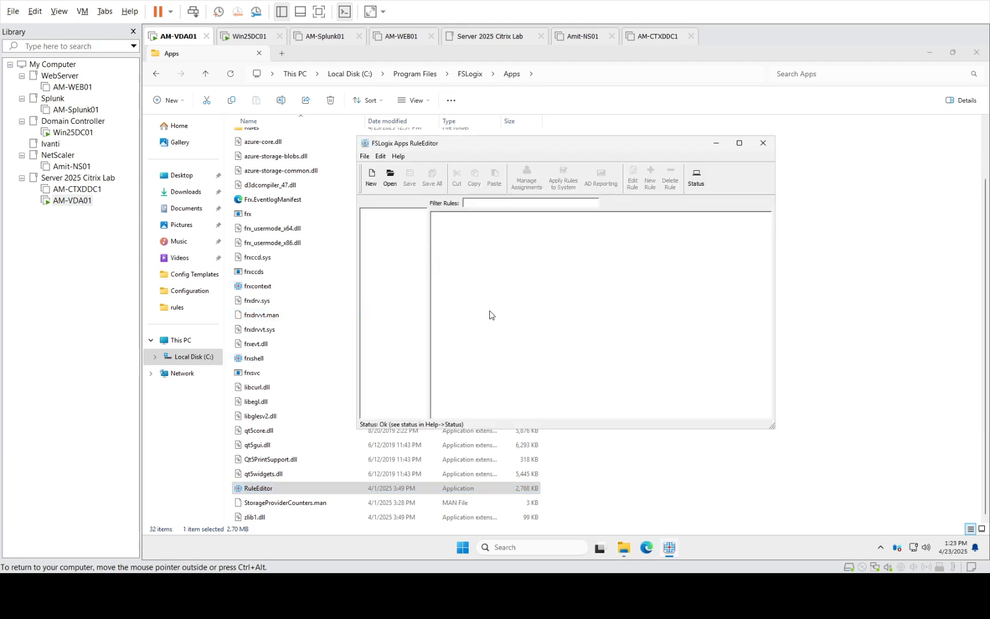
Minimize Explorer and start a new rule set file named Google_Chrome
left_click(950, 53)
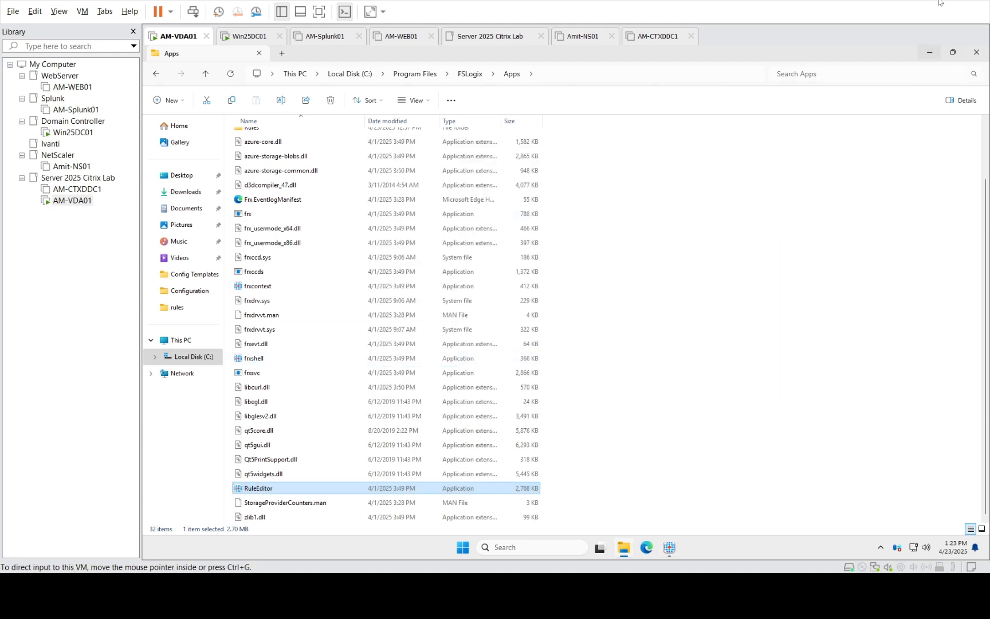
left_click(930, 52)
left_click(371, 177)
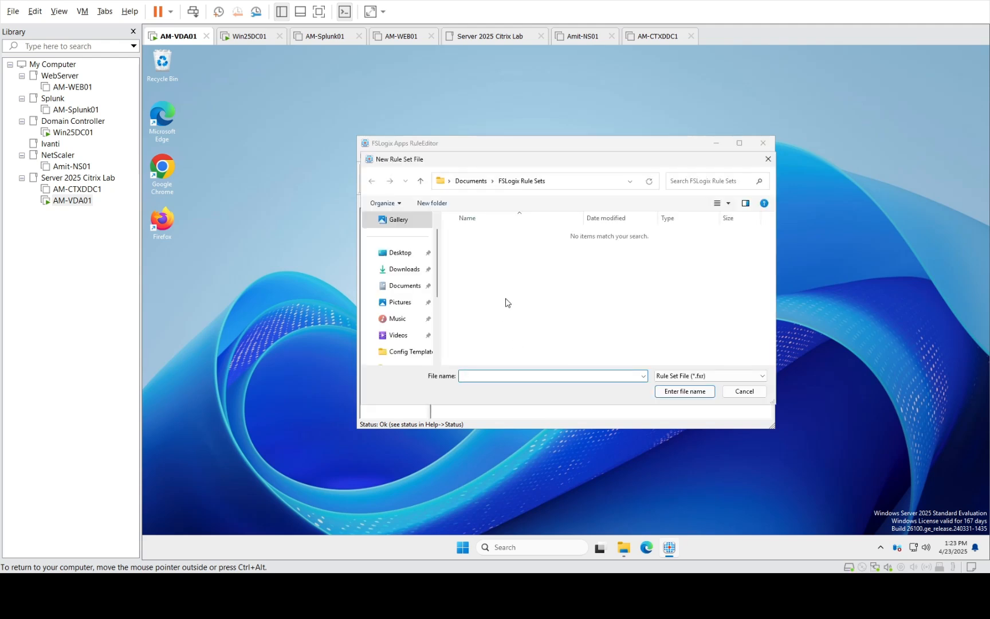
type("Google")
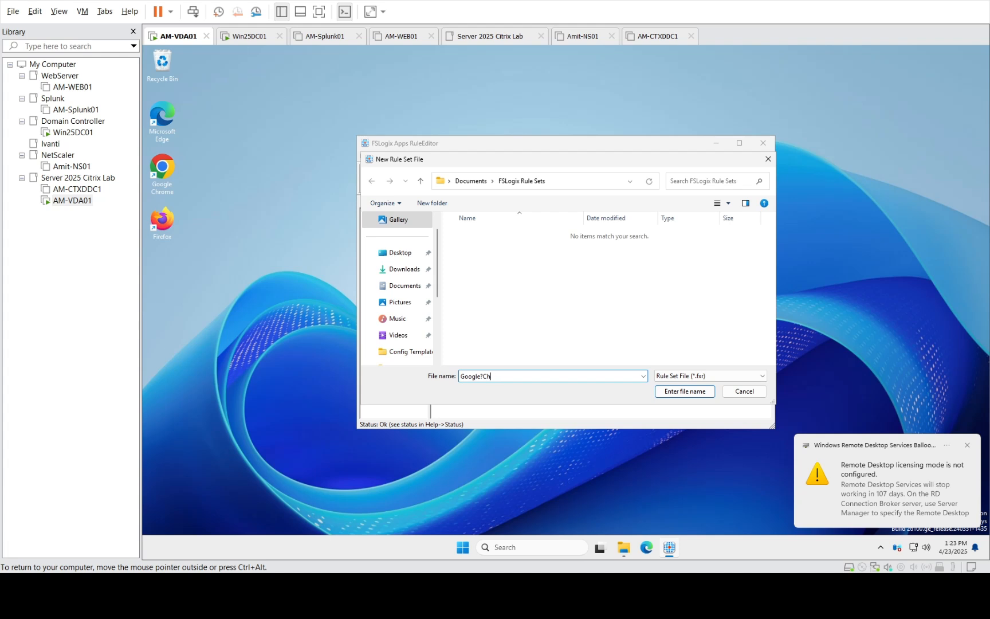
type("_Chrome")
left_click(685, 392)
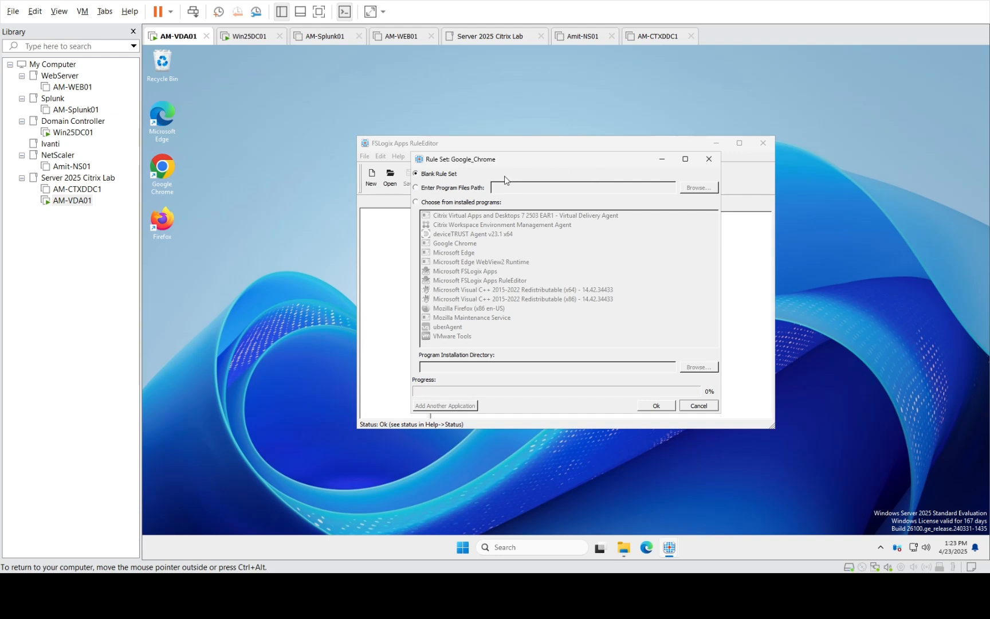
Scan the installed Google Chrome program to generate its hiding rules, then maximize RuleEditor
left_click(431, 203)
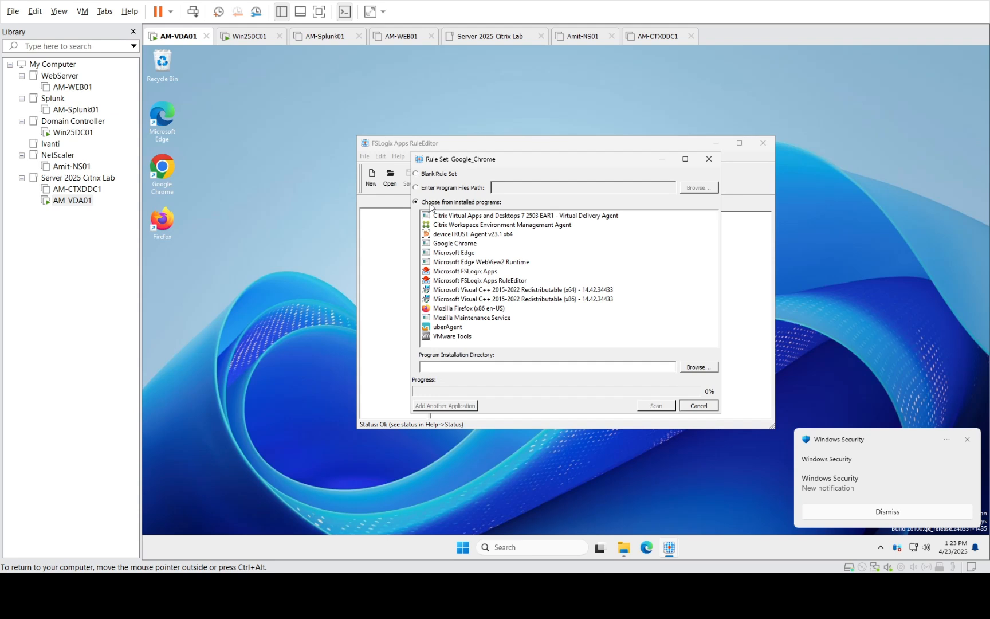
left_click(456, 246)
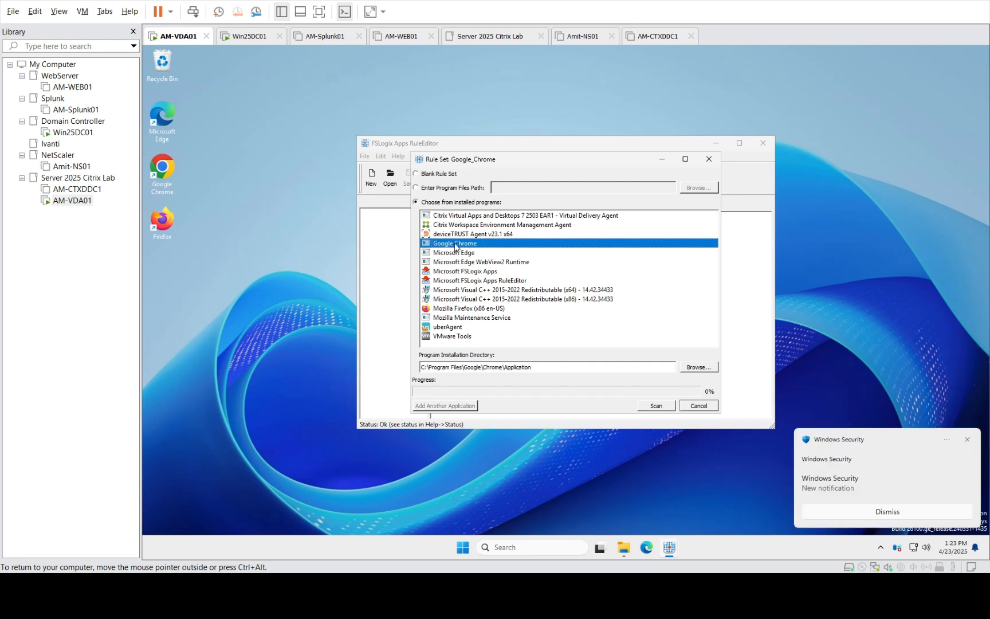
left_click(653, 406)
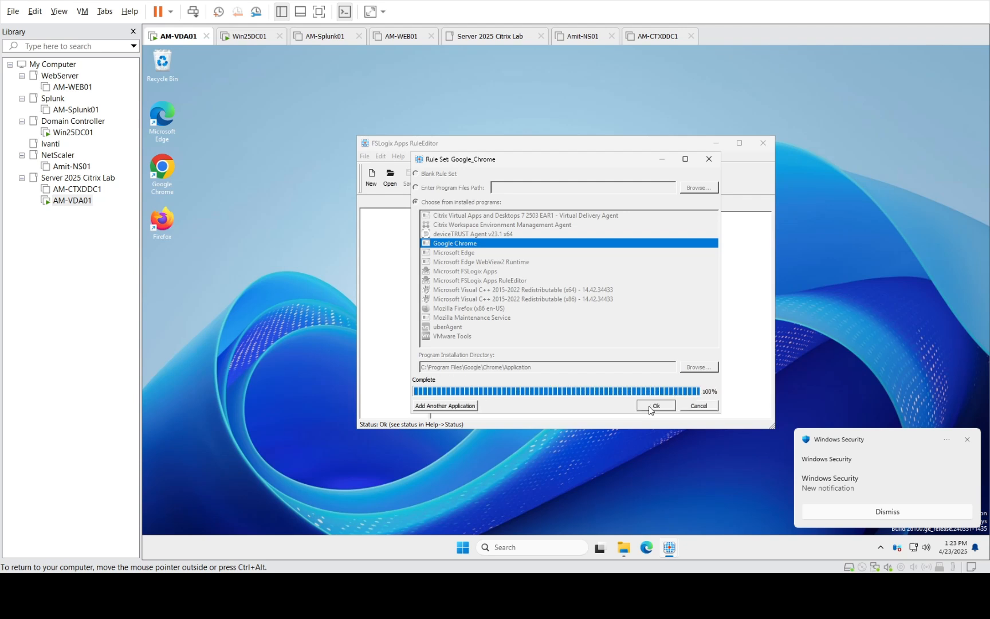
left_click(656, 405)
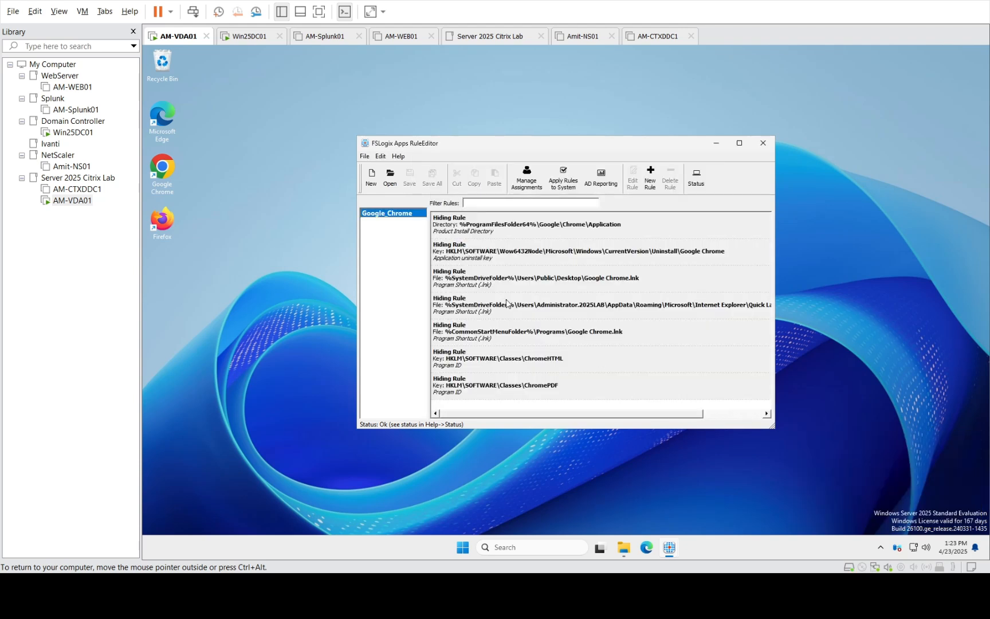
left_click(740, 143)
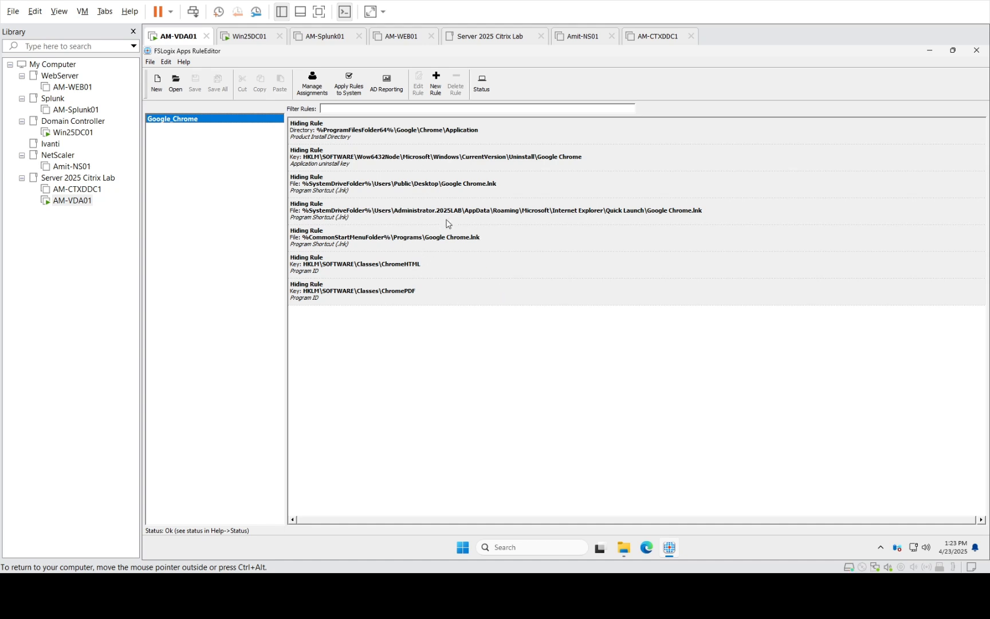
Review the Everyone assignment, restore the window, and apply the Google_Chrome rules to the system
left_click(312, 92)
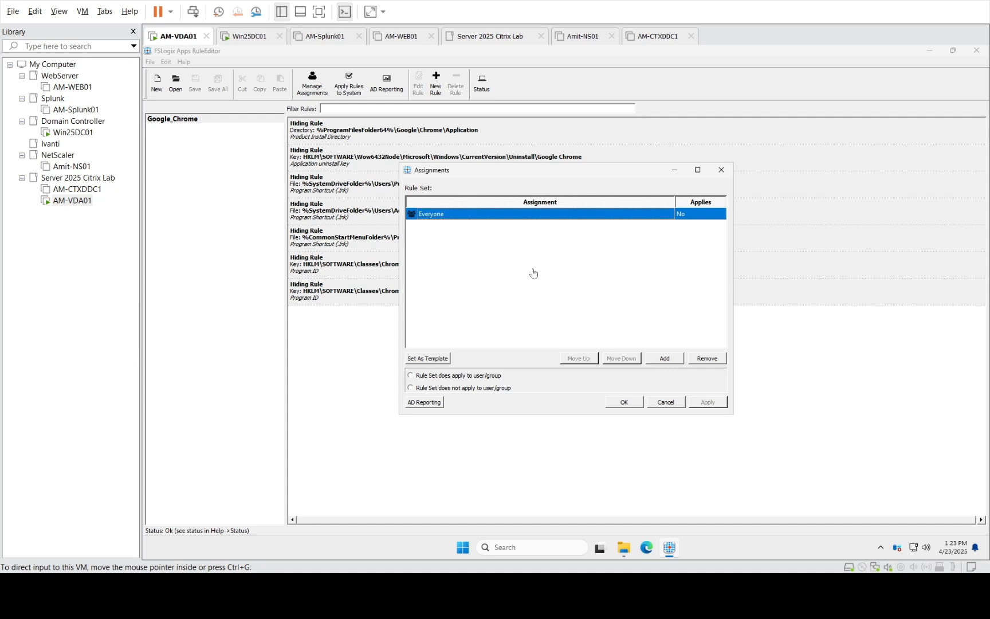
left_click(722, 169)
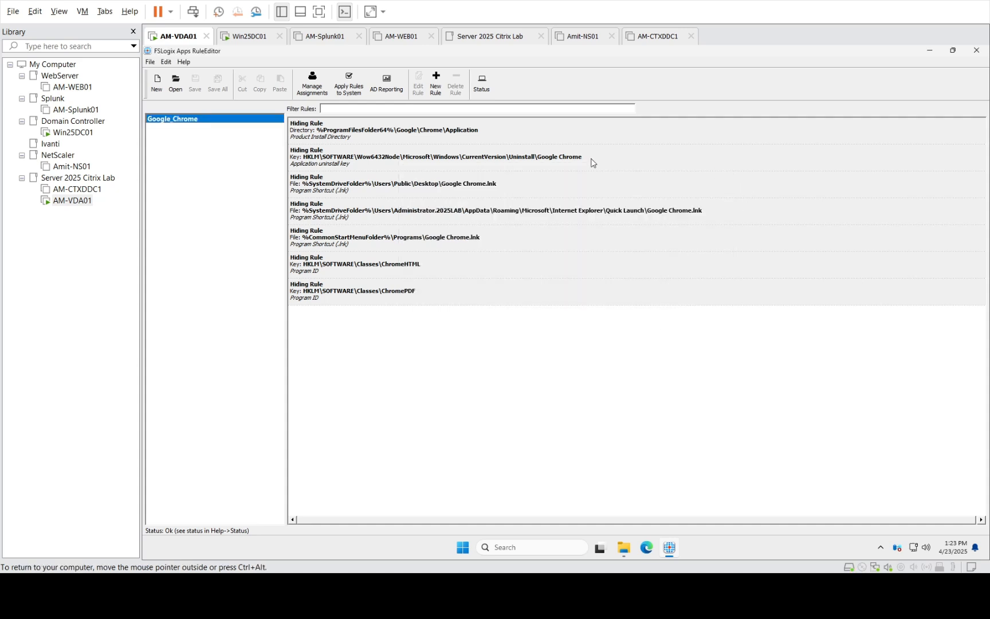
left_click(310, 82)
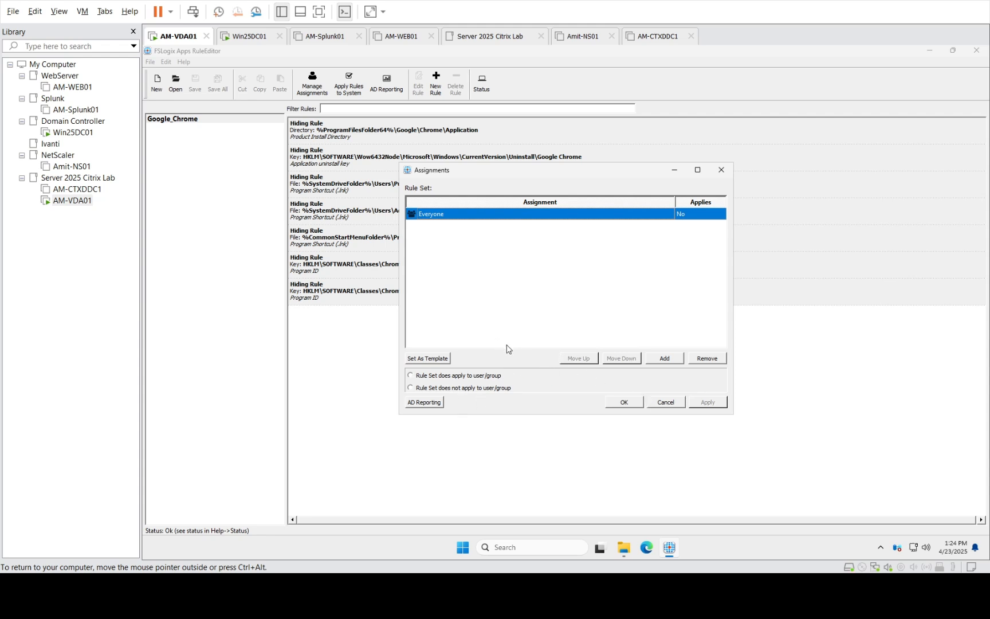
left_click(624, 402)
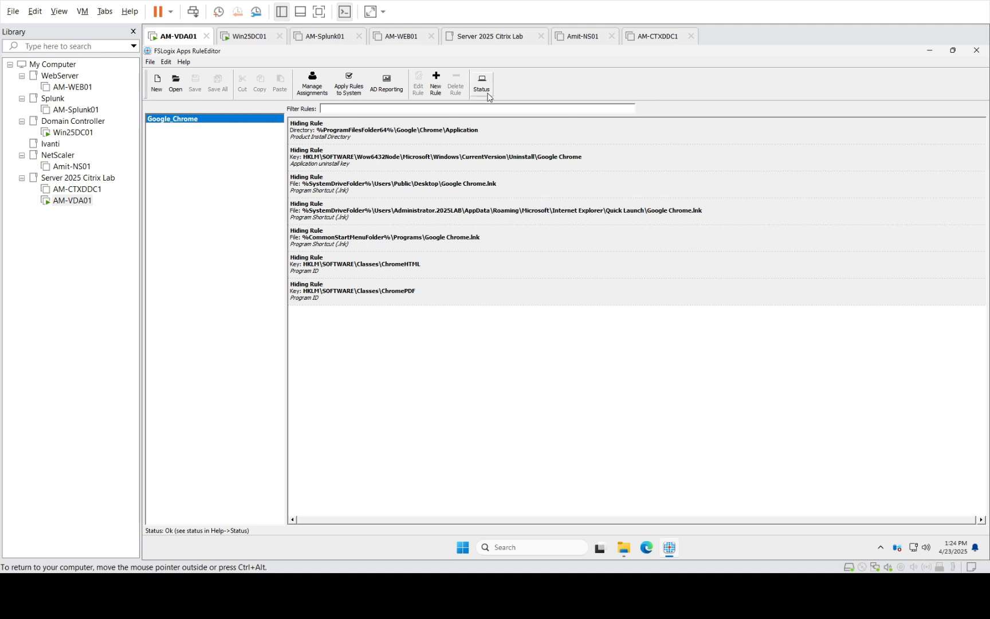
left_click(953, 50)
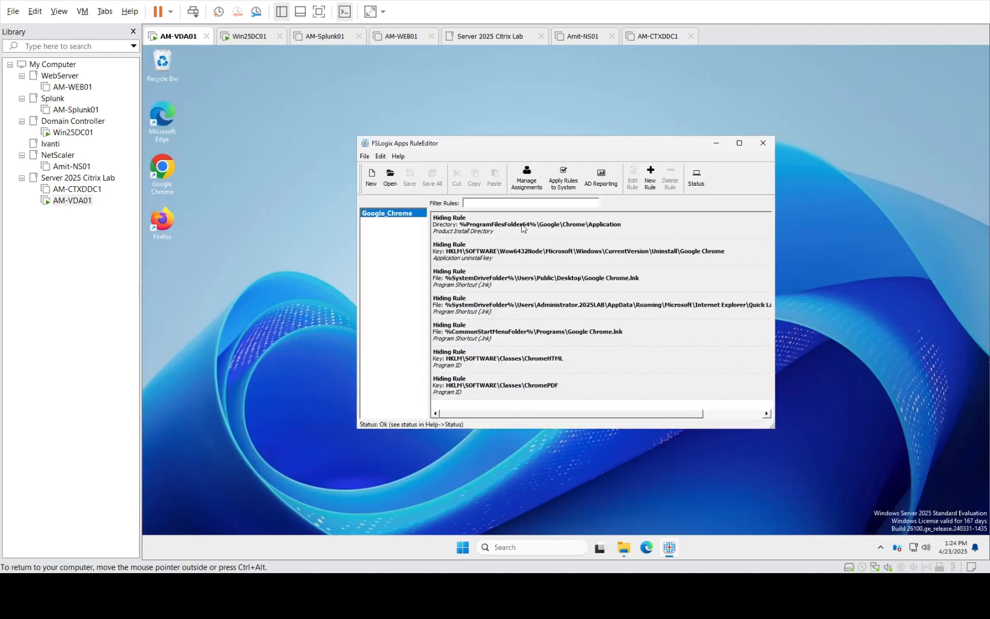
left_click(572, 180)
Apply the rules to the system again and bring File Explorer back up
left_click(571, 180)
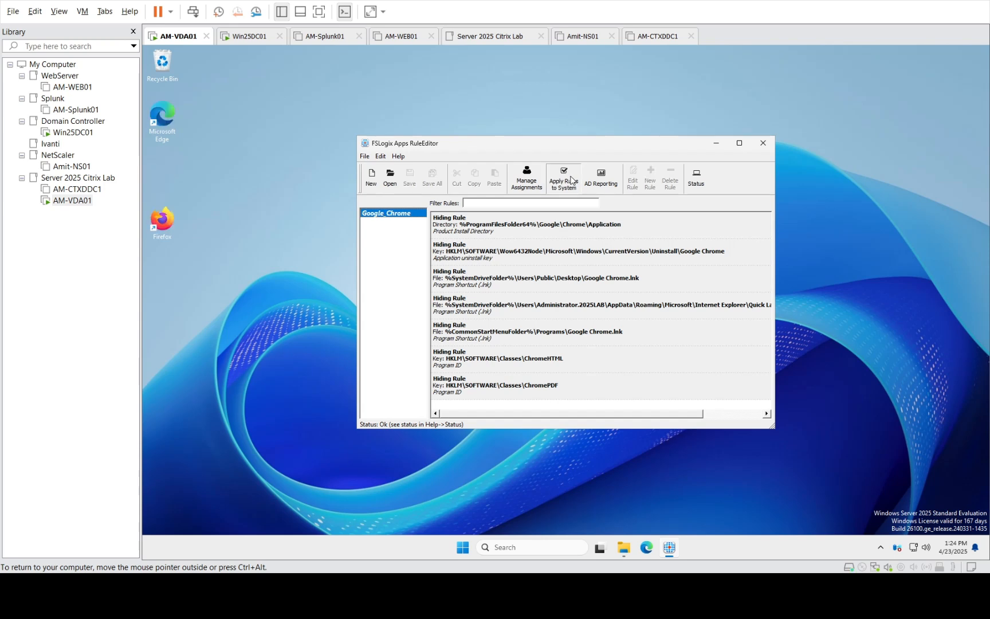
mouse_move(622, 544)
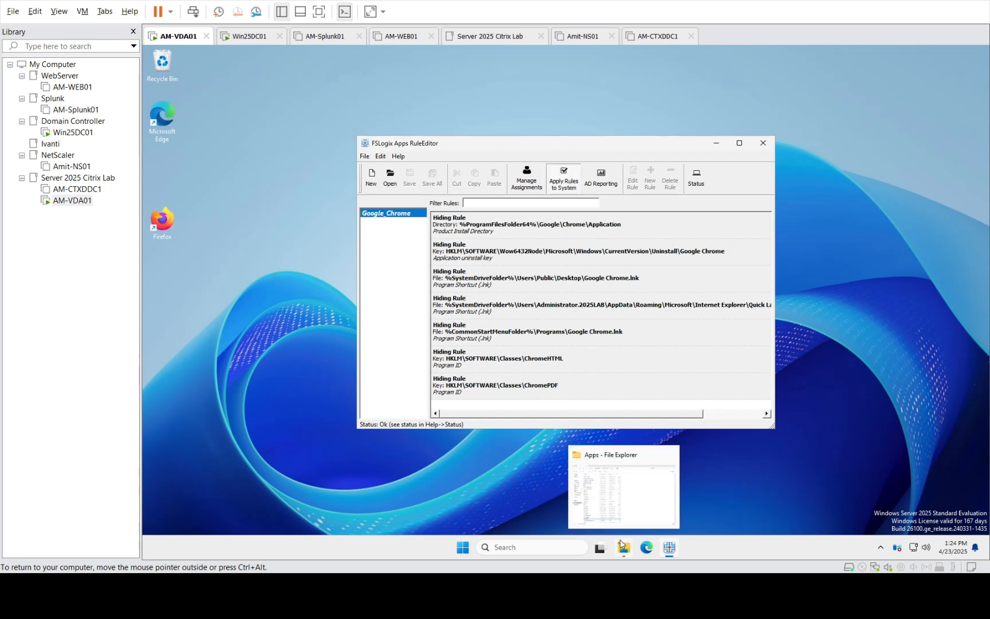
left_click(619, 513)
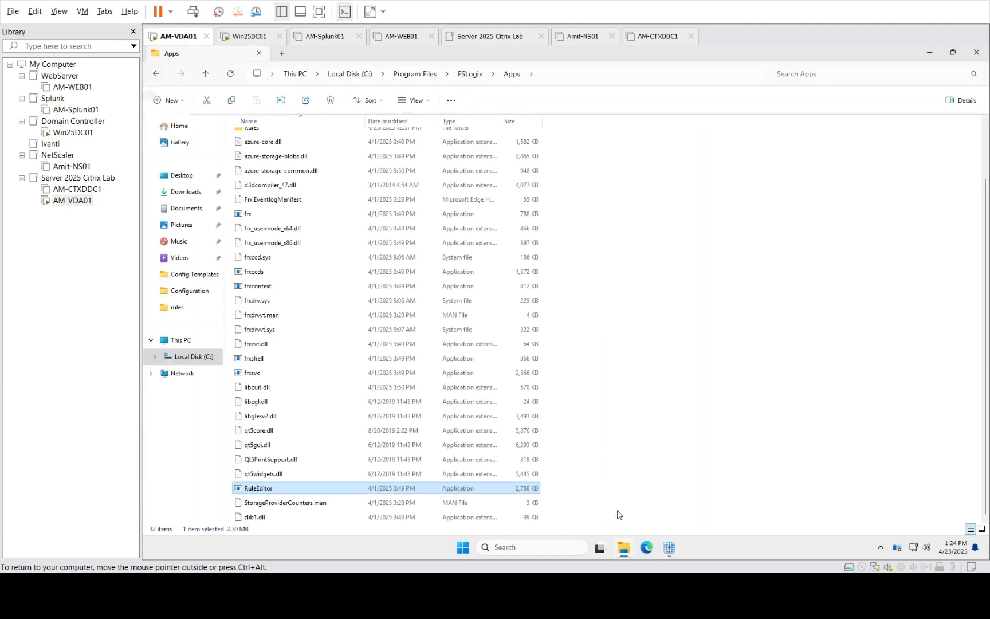
left_click(403, 81)
left_click(660, 224)
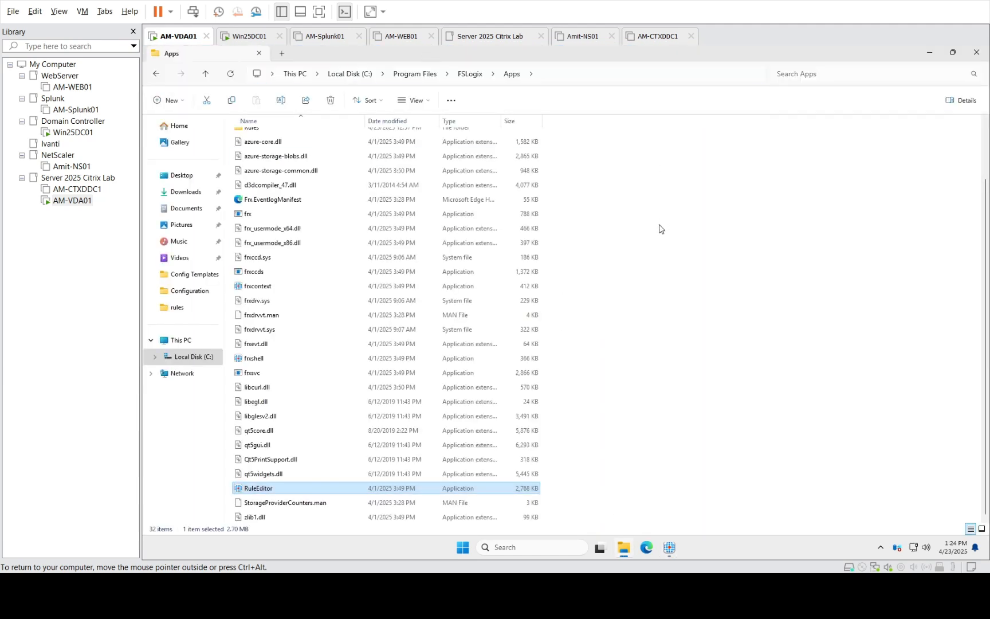
Open Program Files\Google\Chrome to confirm it appears empty, then minimize Explorer
left_click(415, 74)
left_click(262, 183)
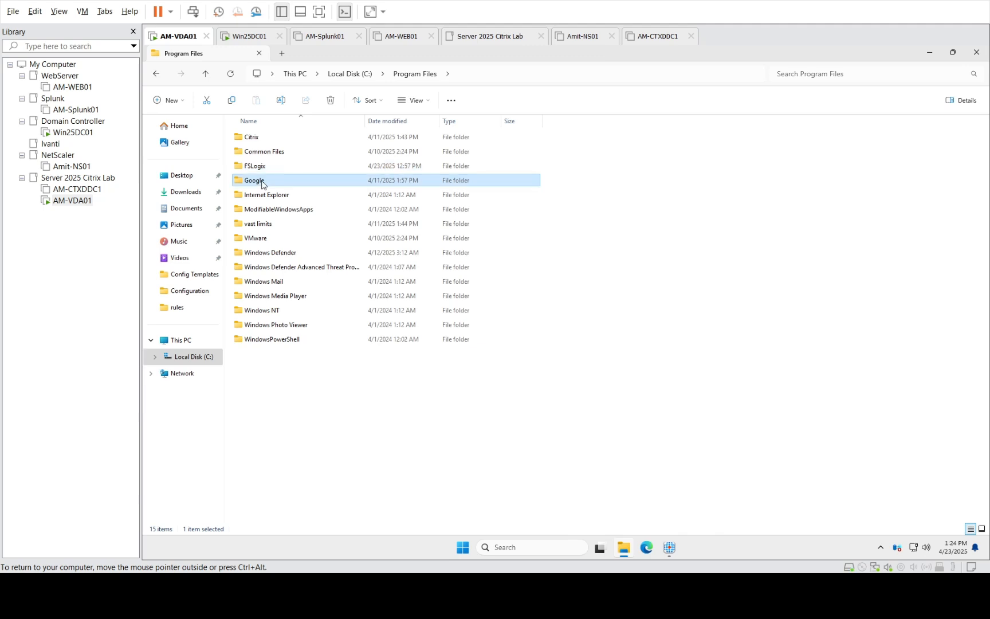
double_click(263, 182)
left_click(255, 141)
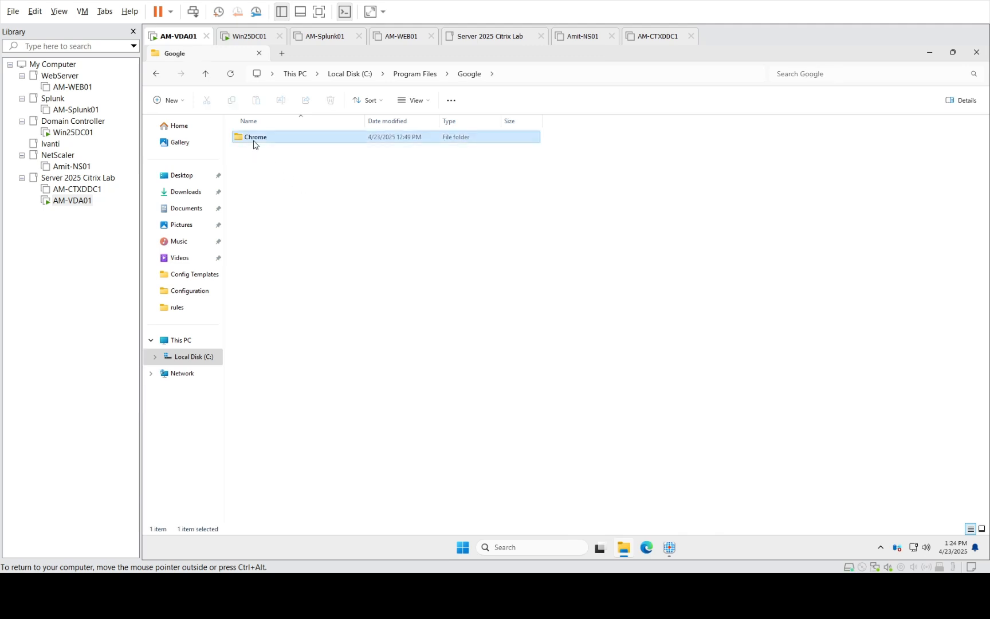
key("Delete")
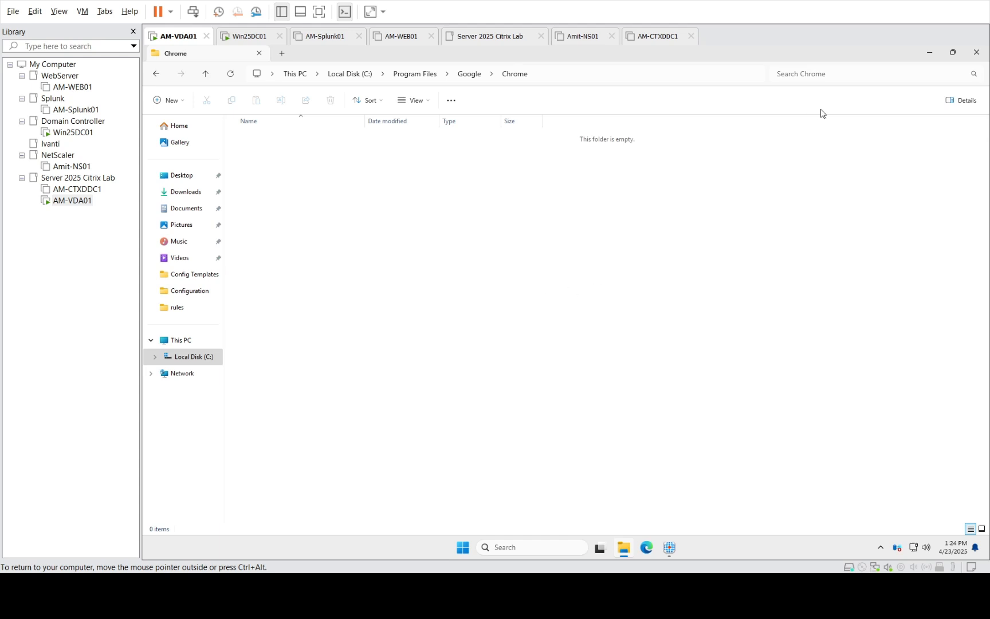
left_click(929, 55)
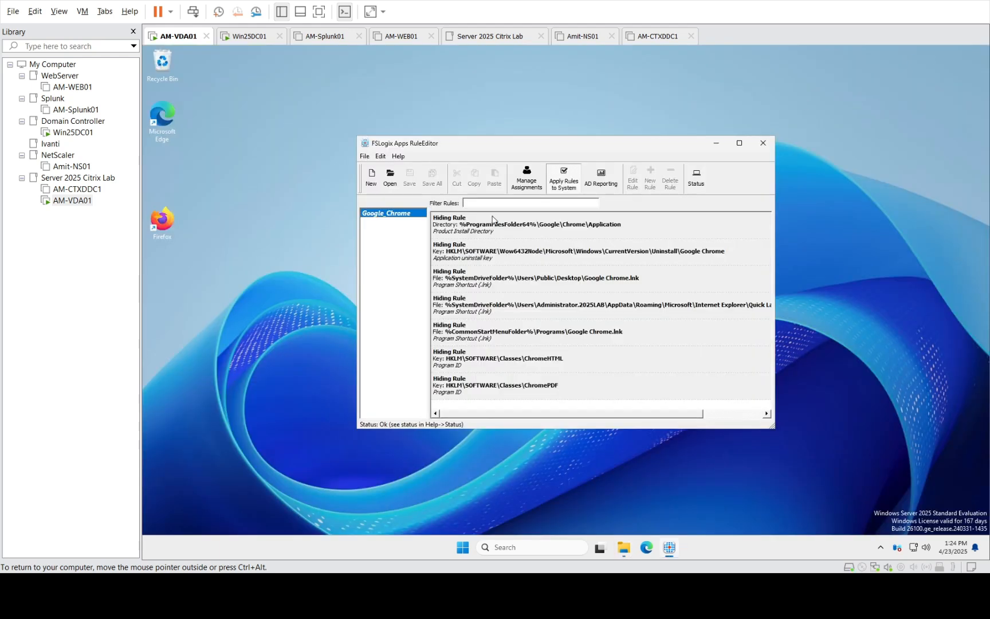
Apply the Google_Chrome rules again and check the Chrome folder in Explorer before minimizing it
left_click(564, 184)
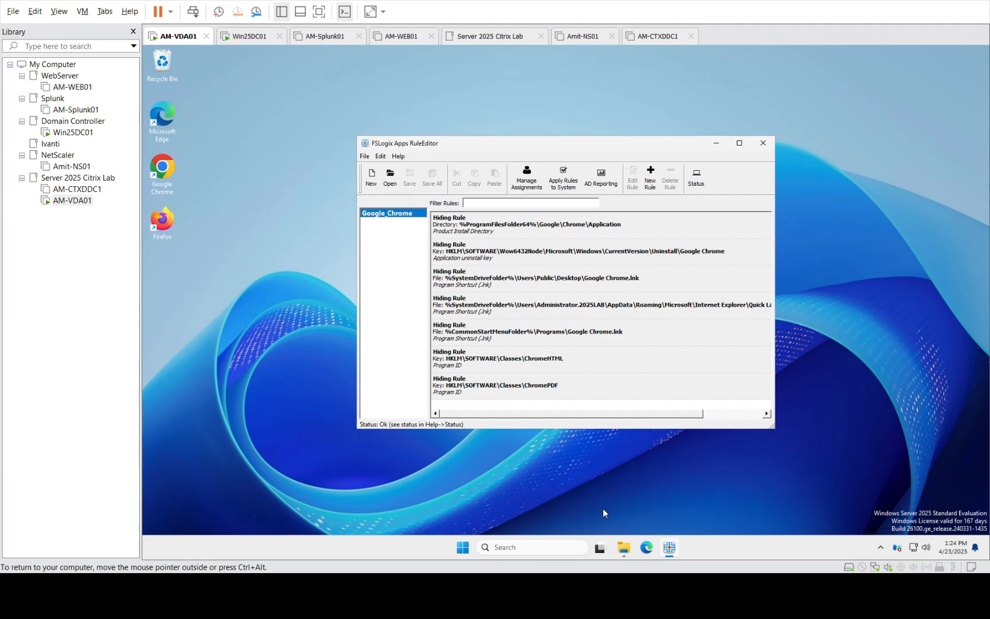
left_click(623, 547)
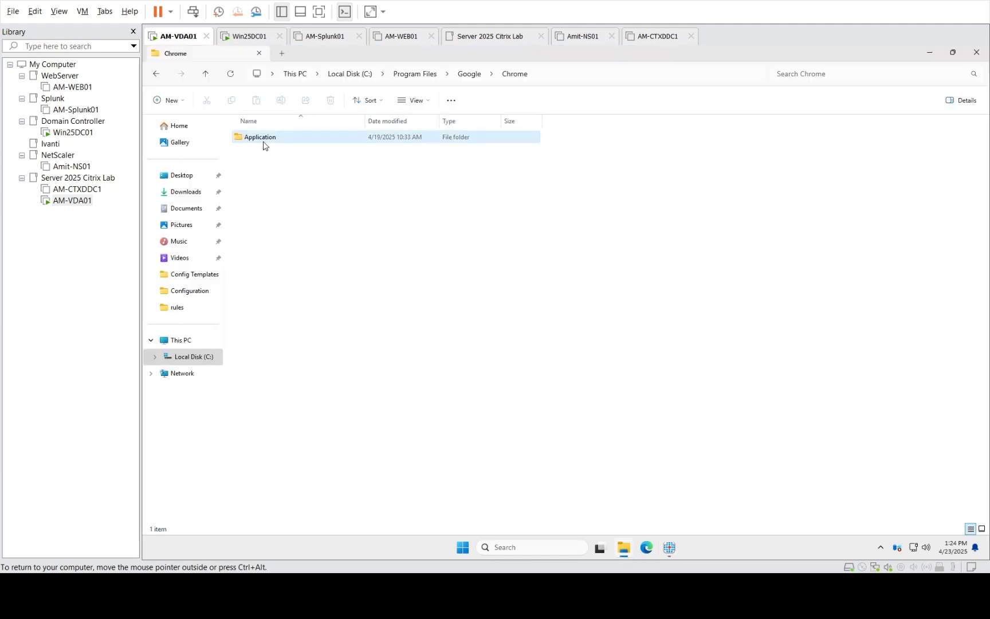
left_click(930, 54)
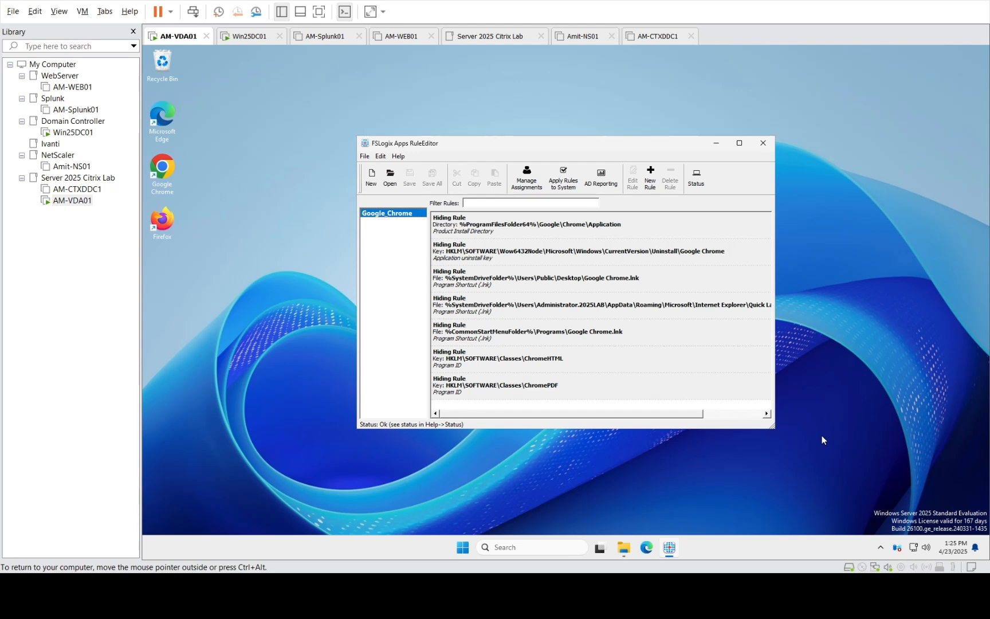
Add the 2025LAB\Chrome_Apps group above Everyone and set the rule set not to apply to it
left_click(526, 179)
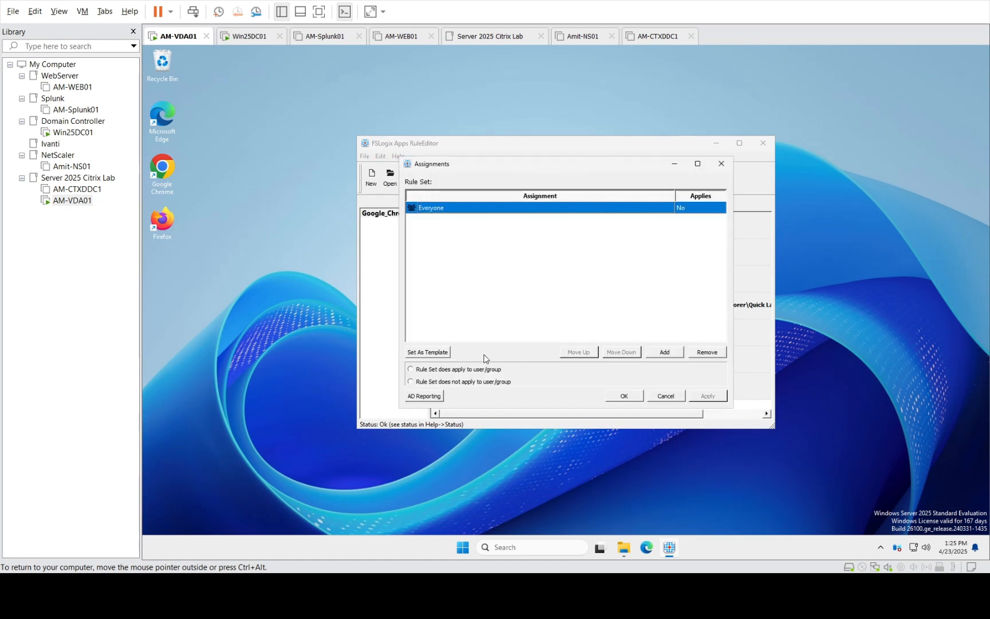
left_click(665, 352)
left_click(665, 353)
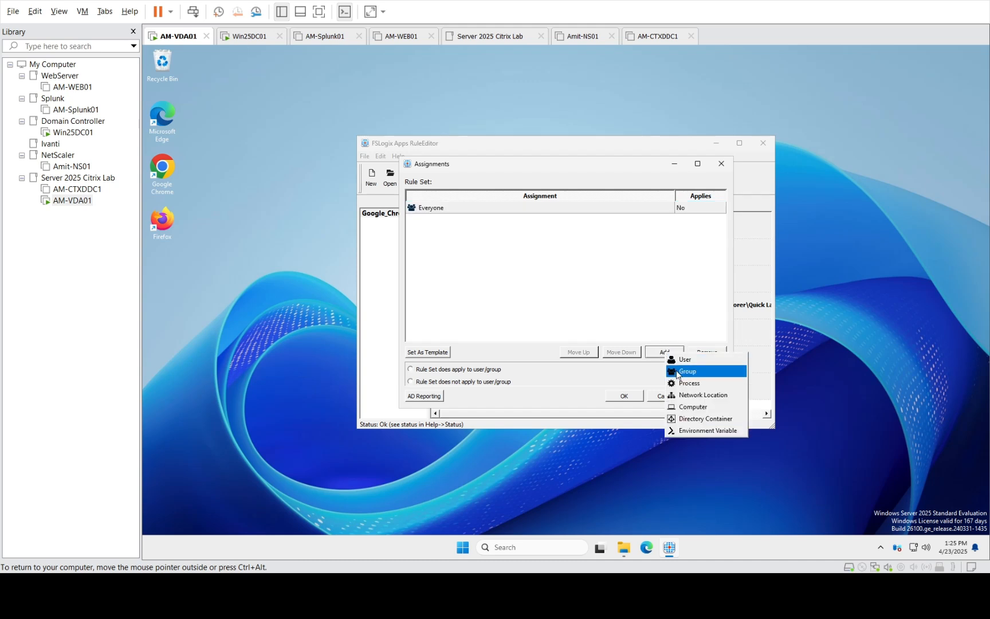
left_click(678, 373)
left_click(652, 269)
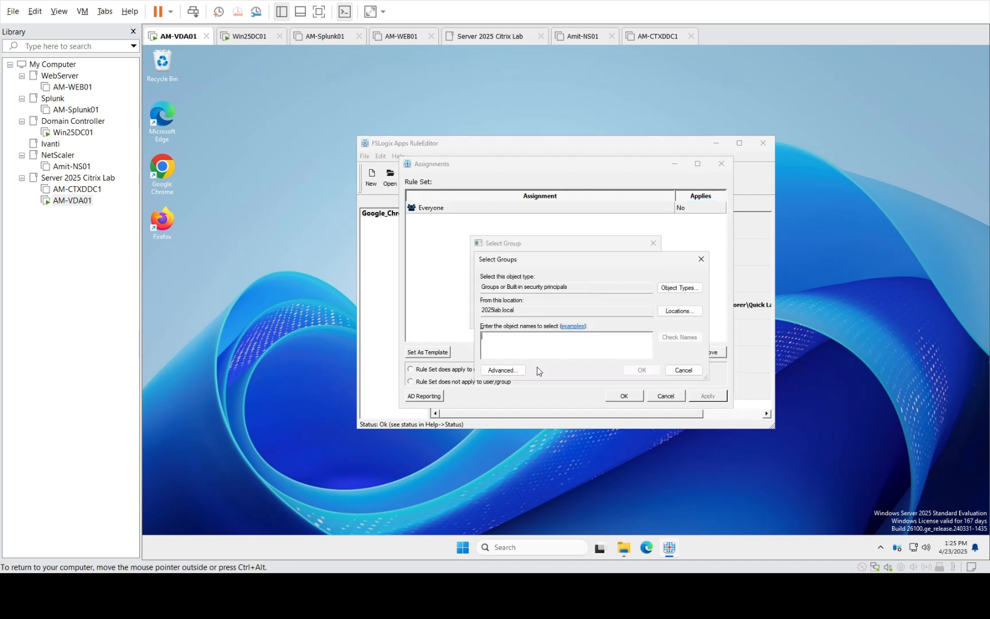
type("chrome")
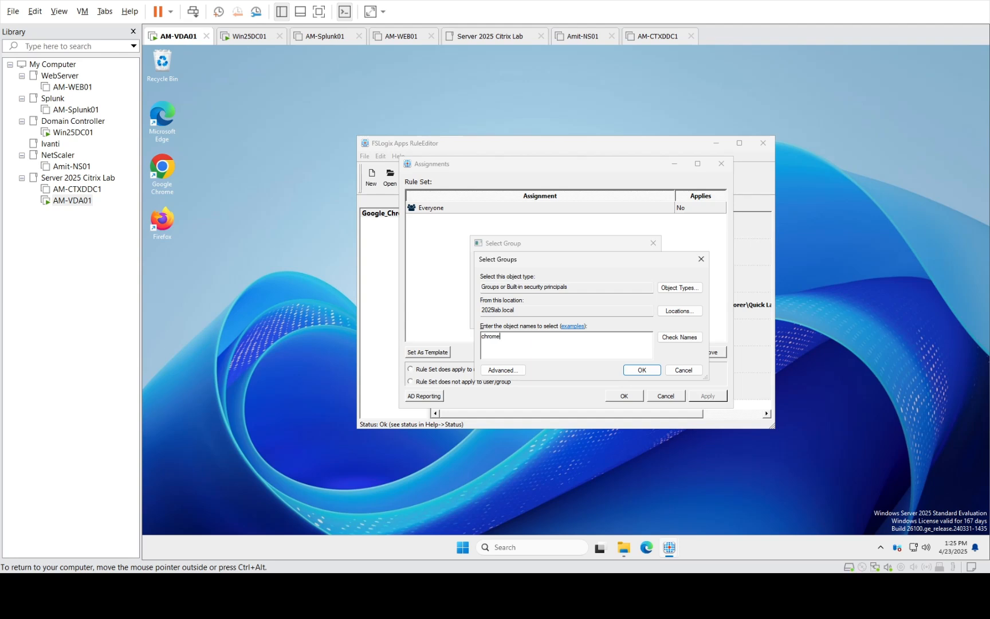
left_click(670, 340)
left_click(642, 370)
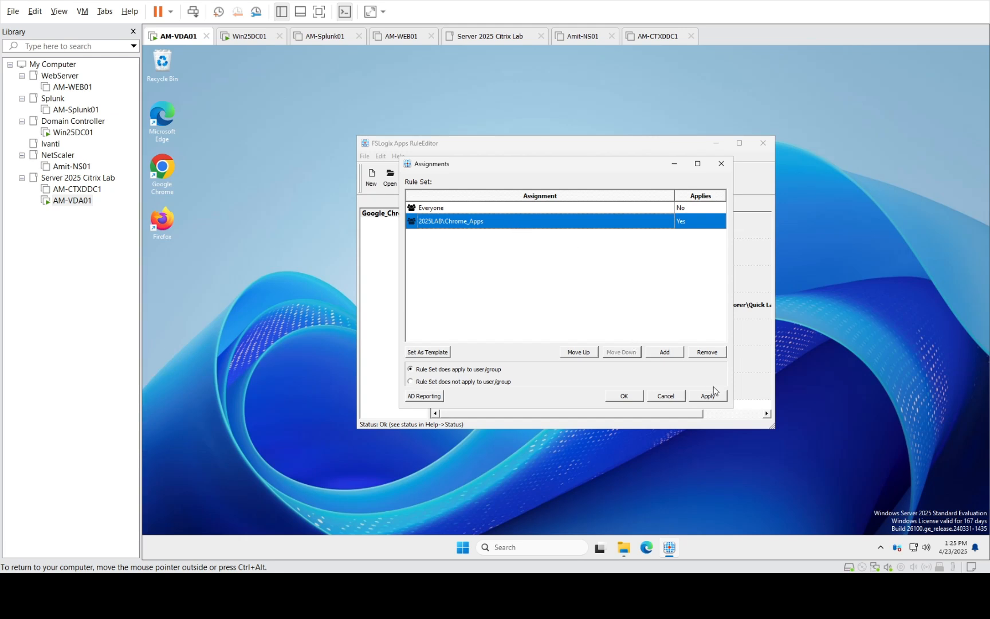
left_click(576, 353)
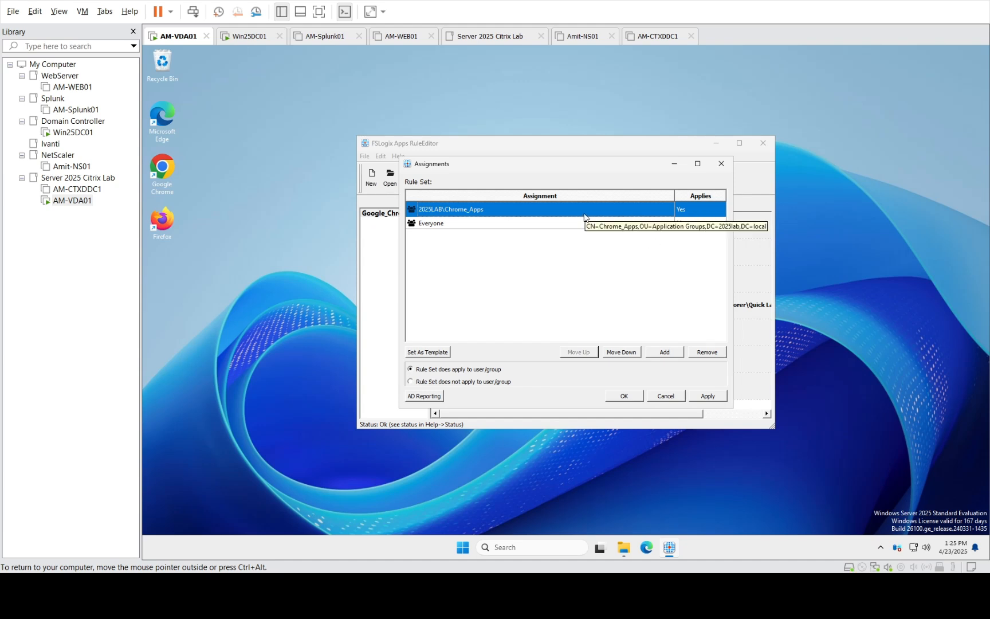
left_click(458, 383)
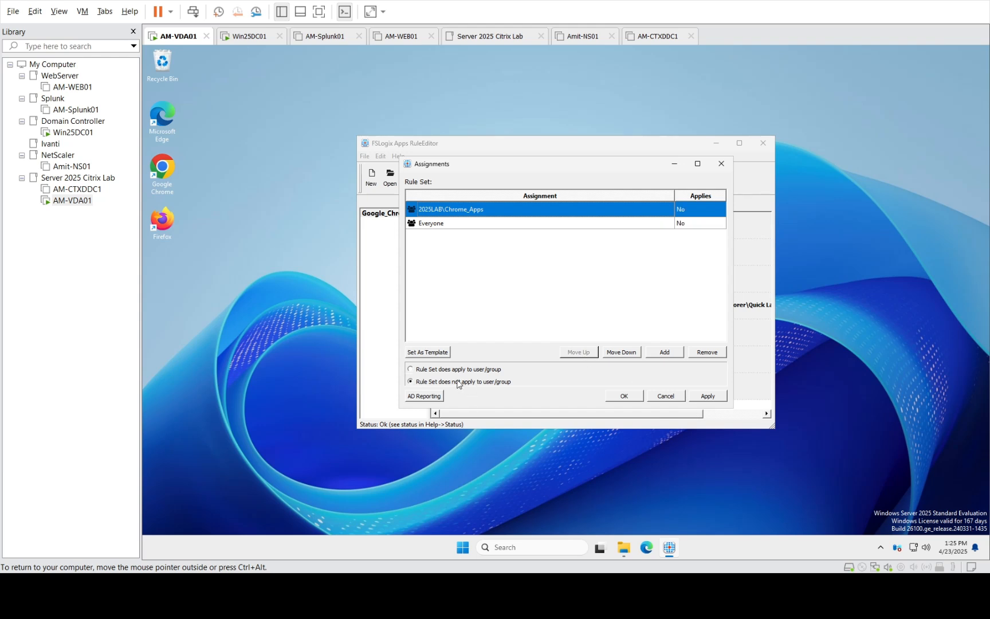
Add the 2025LAB\Domain Users group and move it to the top of the assignments
left_click(504, 225)
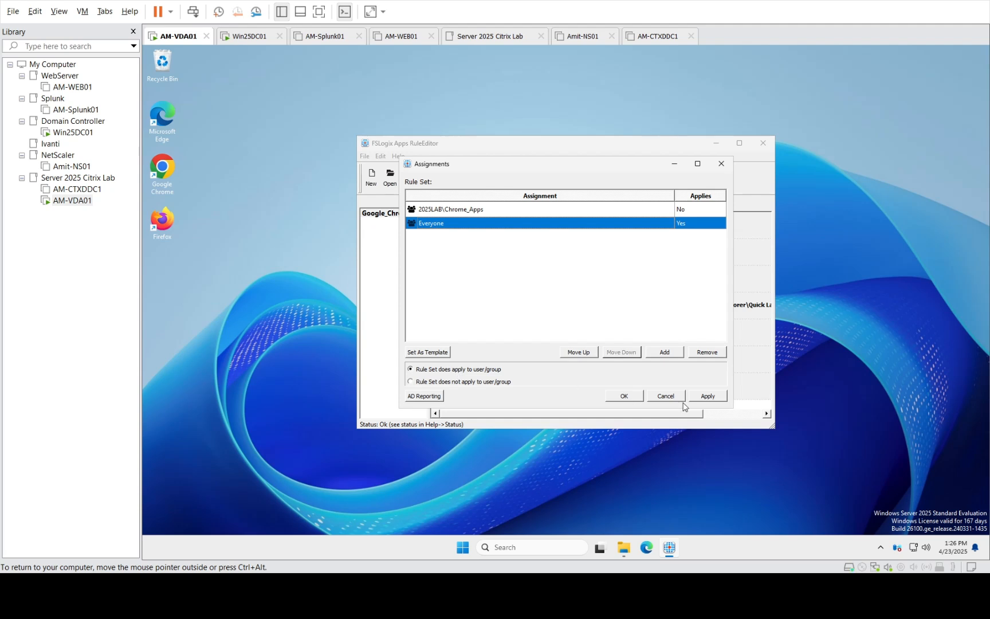
left_click(668, 351)
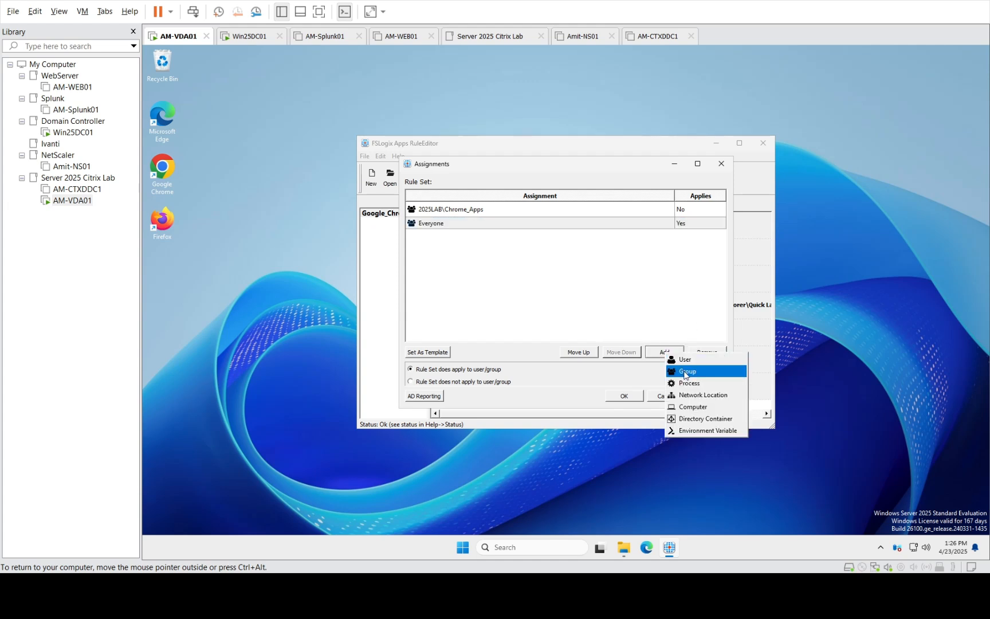
left_click(685, 371)
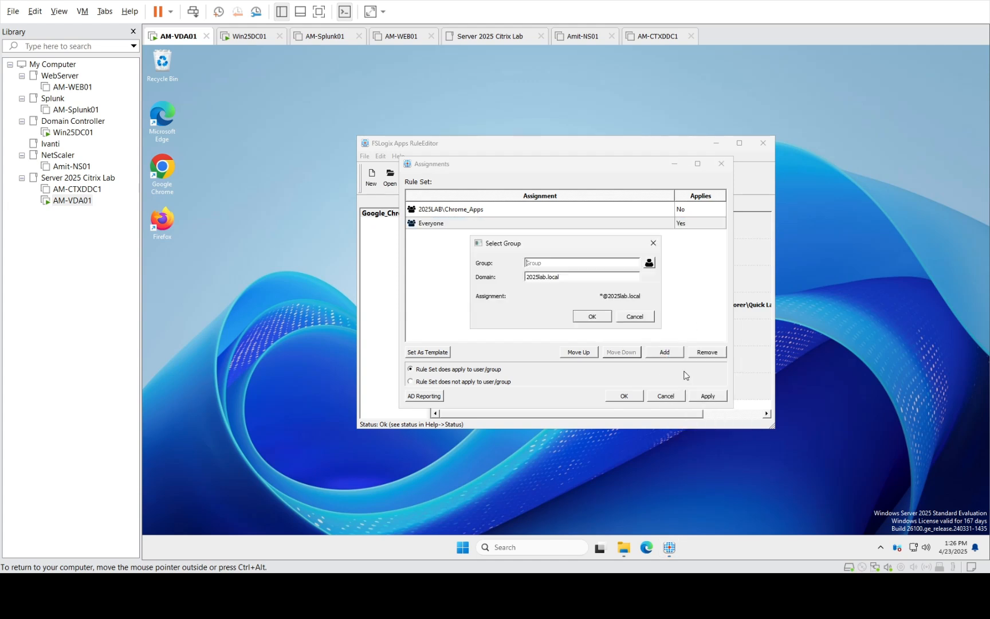
left_click(650, 262)
type("domain users")
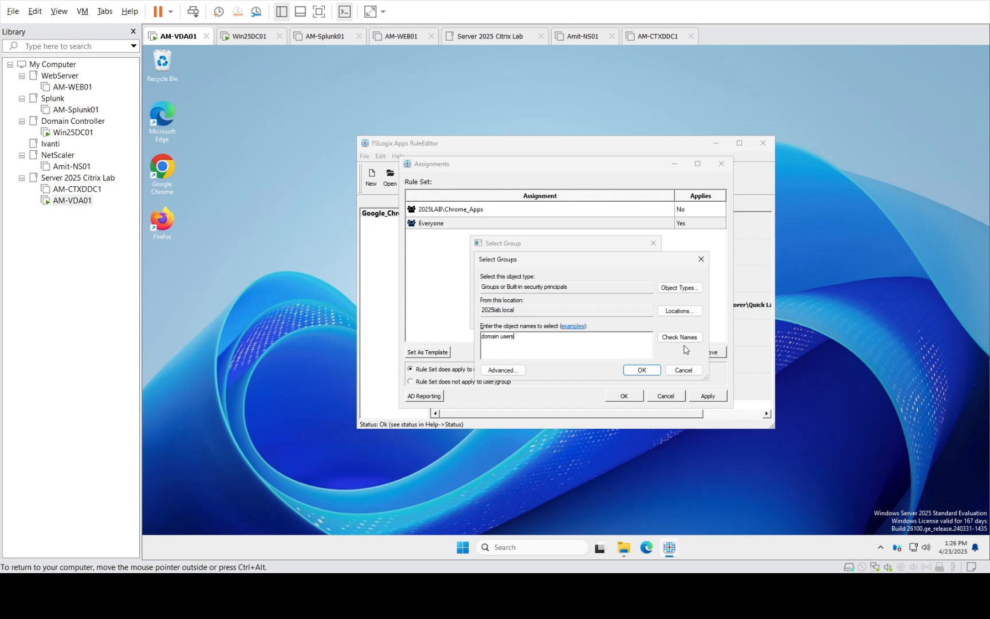
left_click(684, 335)
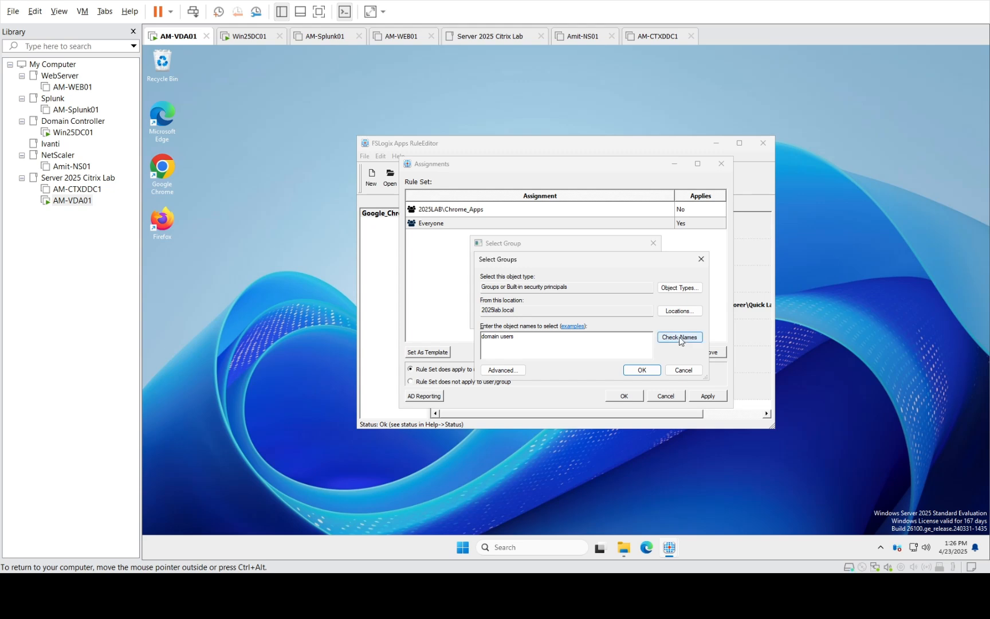
left_click(641, 371)
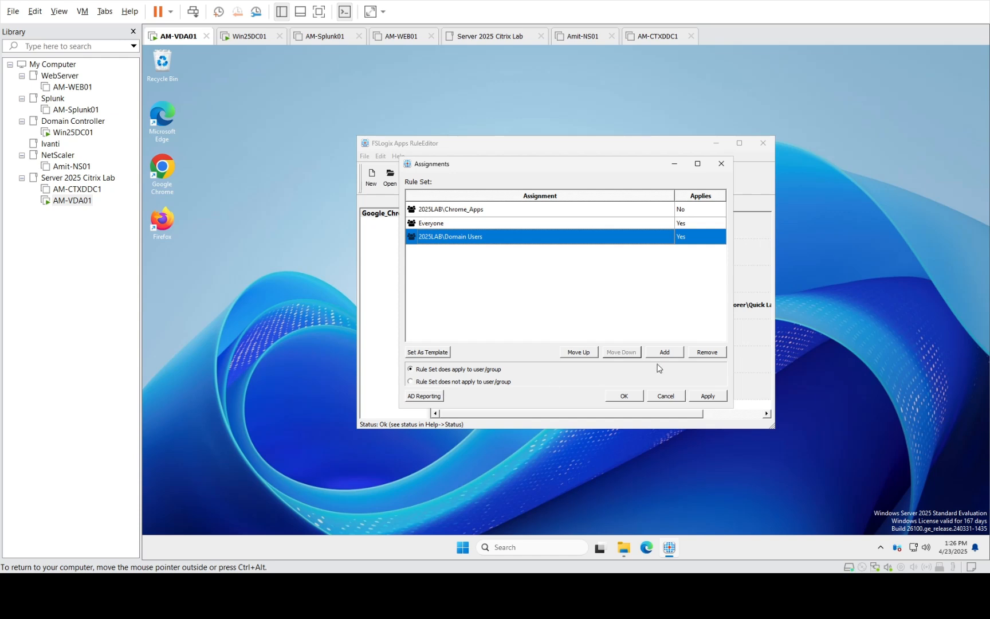
left_click(579, 352)
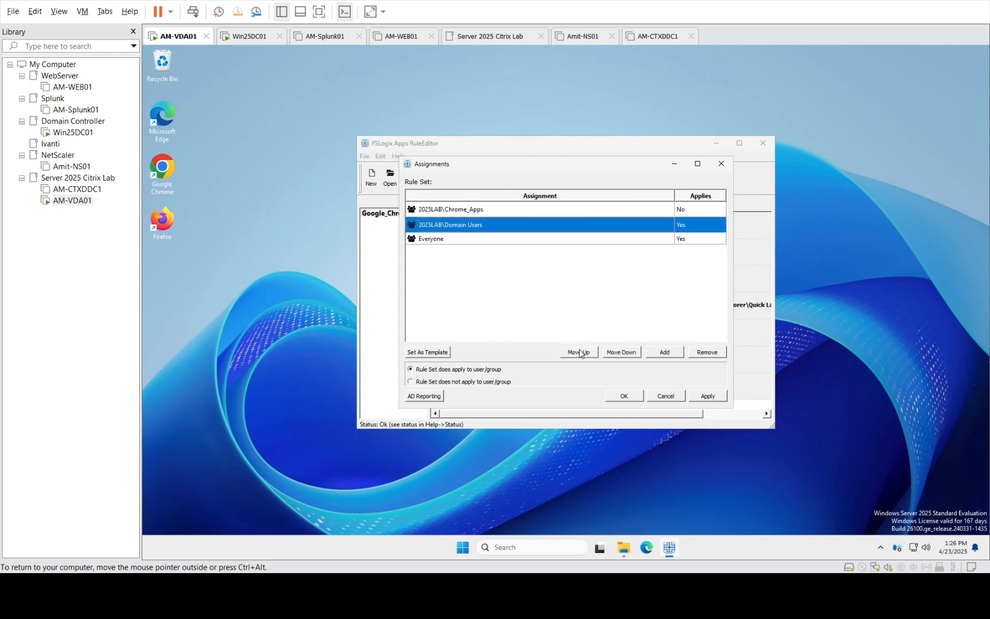
left_click(579, 353)
Delete the Chrome_Apps and Everyone assignments
left_click(617, 229)
left_click(700, 354)
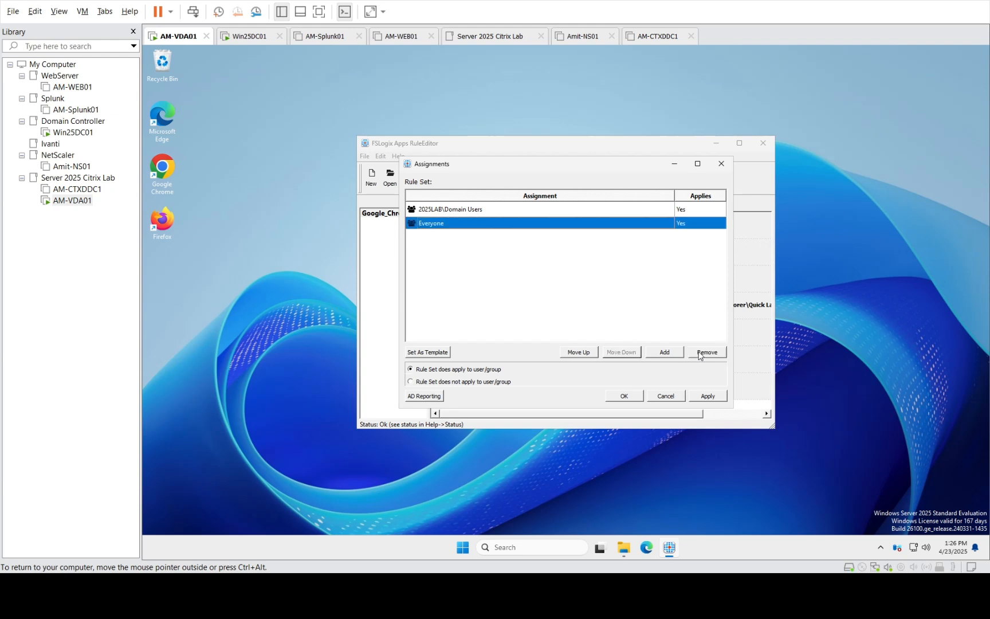
left_click(515, 278)
left_click(541, 218)
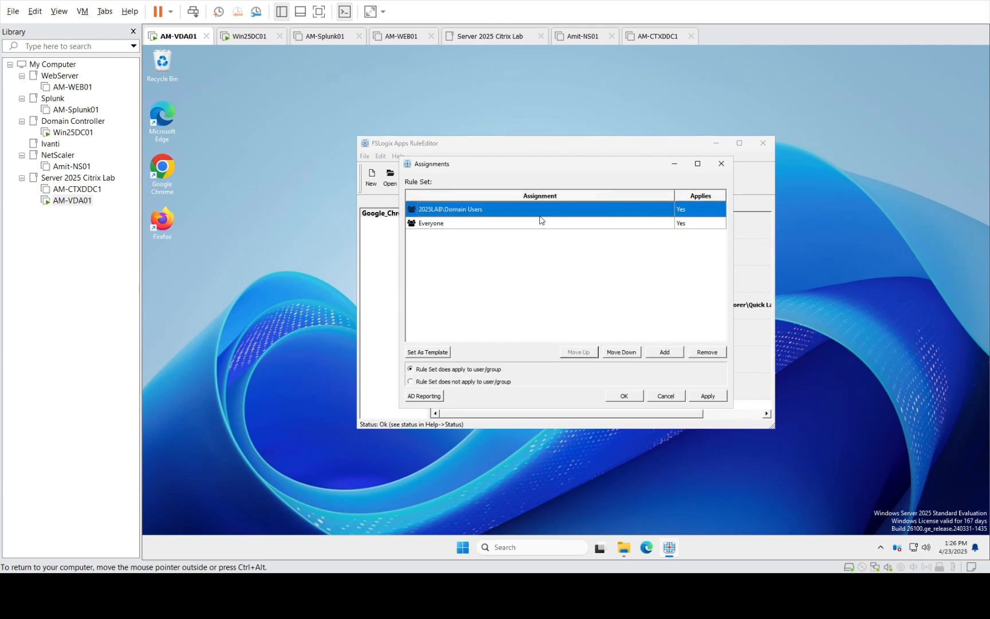
left_click(520, 223)
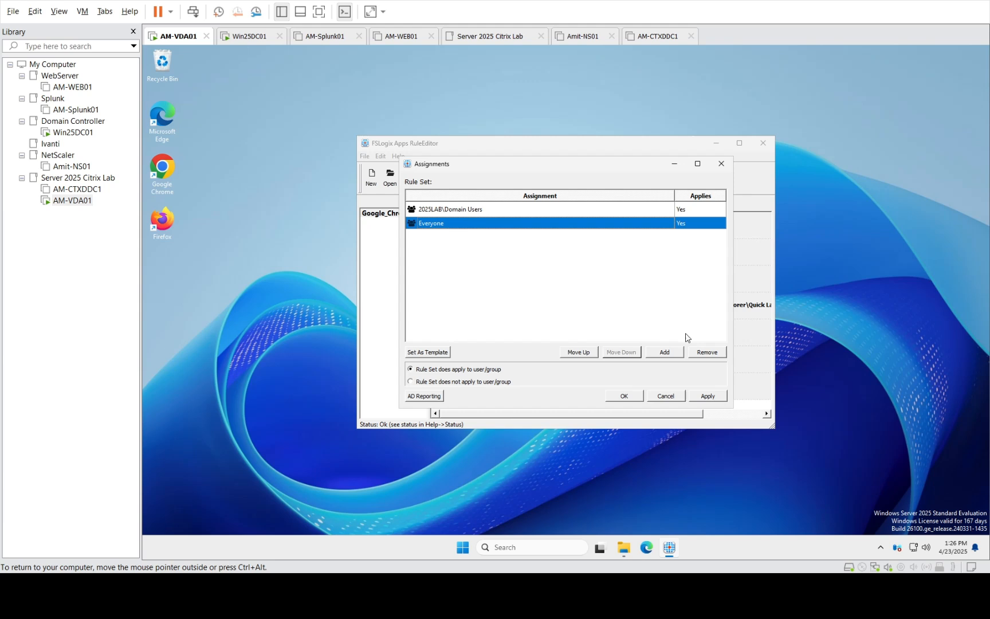
left_click(706, 355)
Re-add 2025LAB\Chrome_Apps as exempt from the rules, then apply and close the assignments
left_click(664, 353)
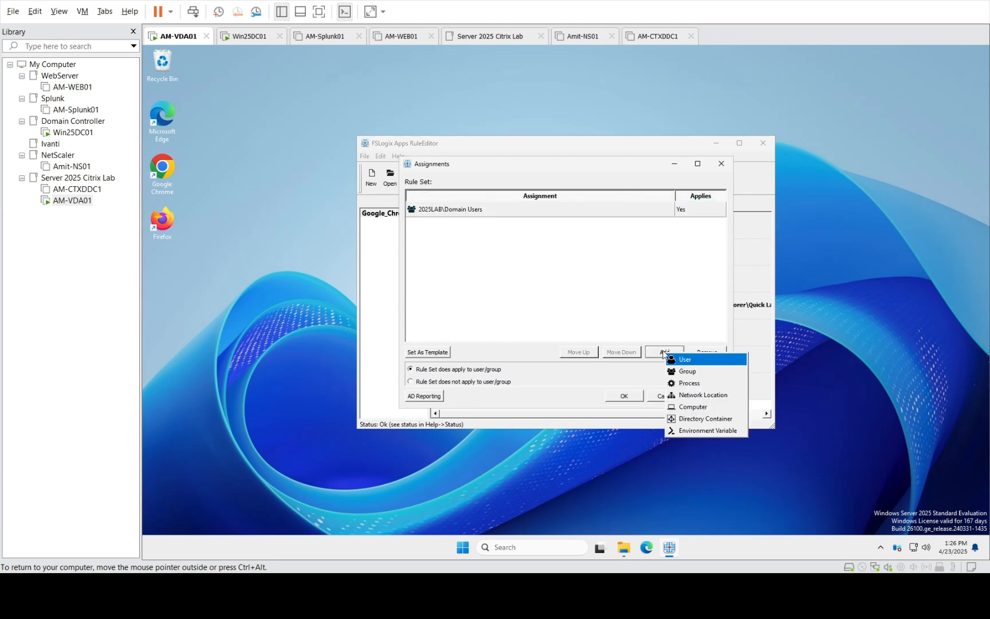
left_click(696, 373)
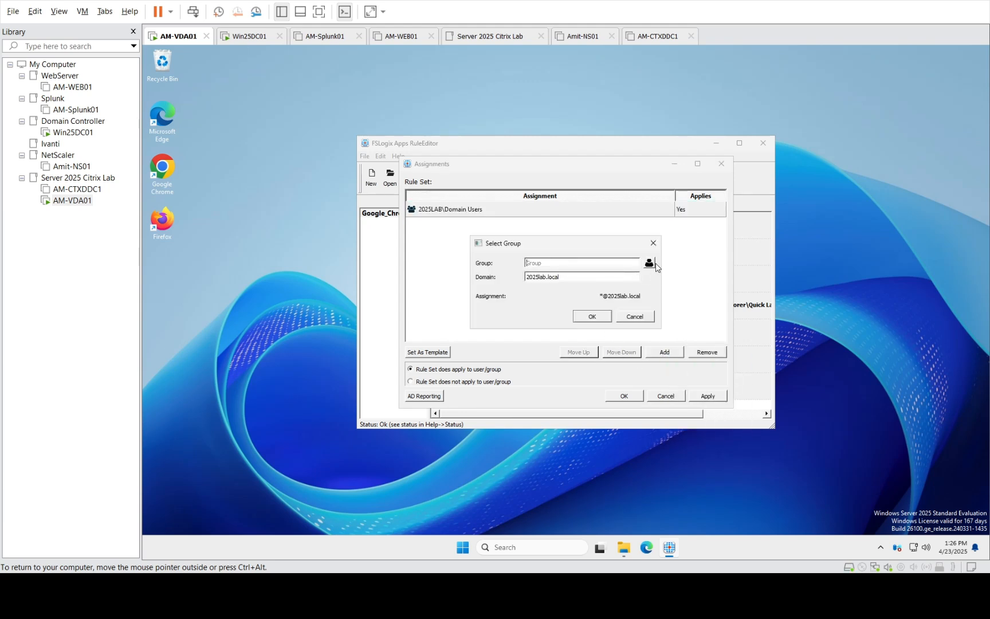
type("c")
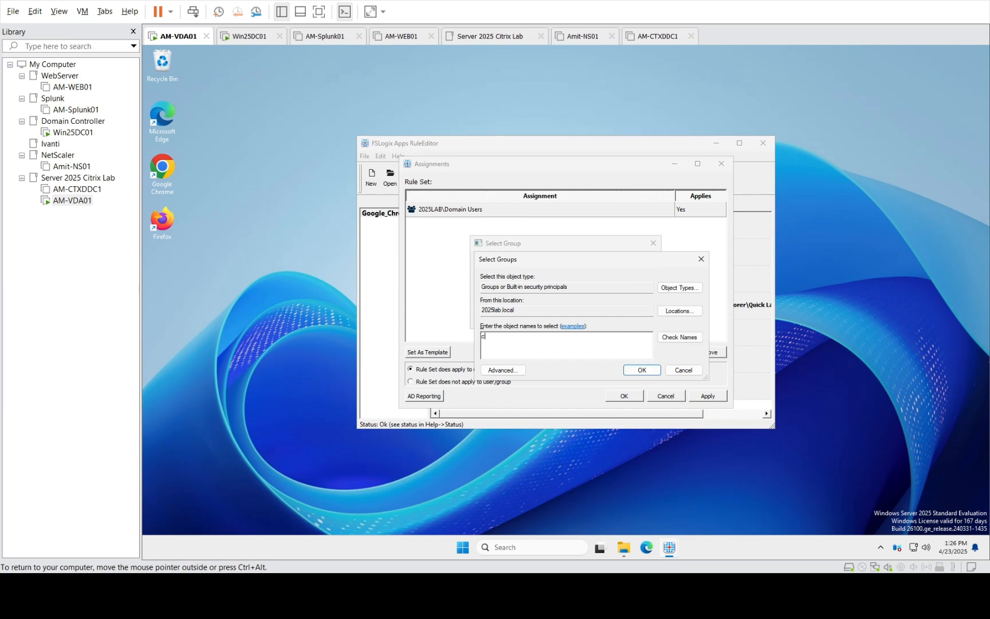
type("hrome")
left_click(687, 341)
left_click(646, 373)
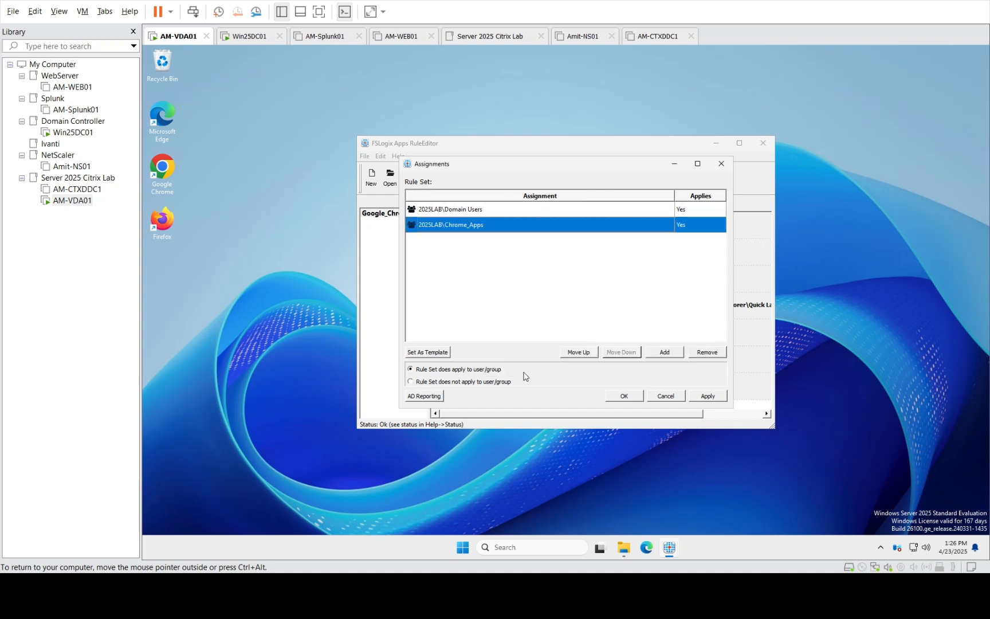
left_click(450, 381)
left_click(708, 396)
left_click(625, 398)
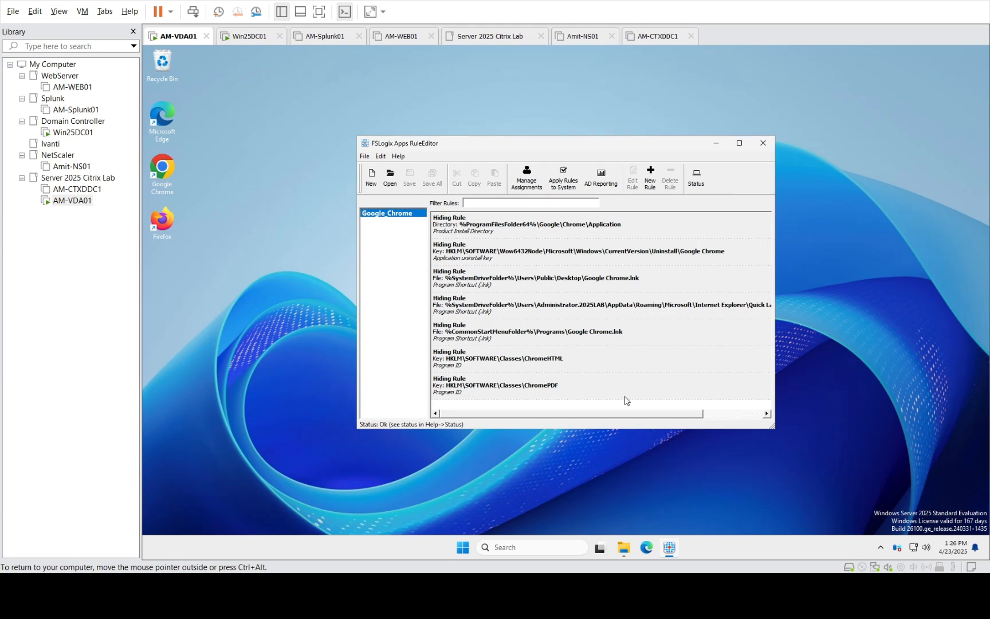
Add the BUILTIN\Administrators group to the Google_Chrome assignments
left_click(527, 178)
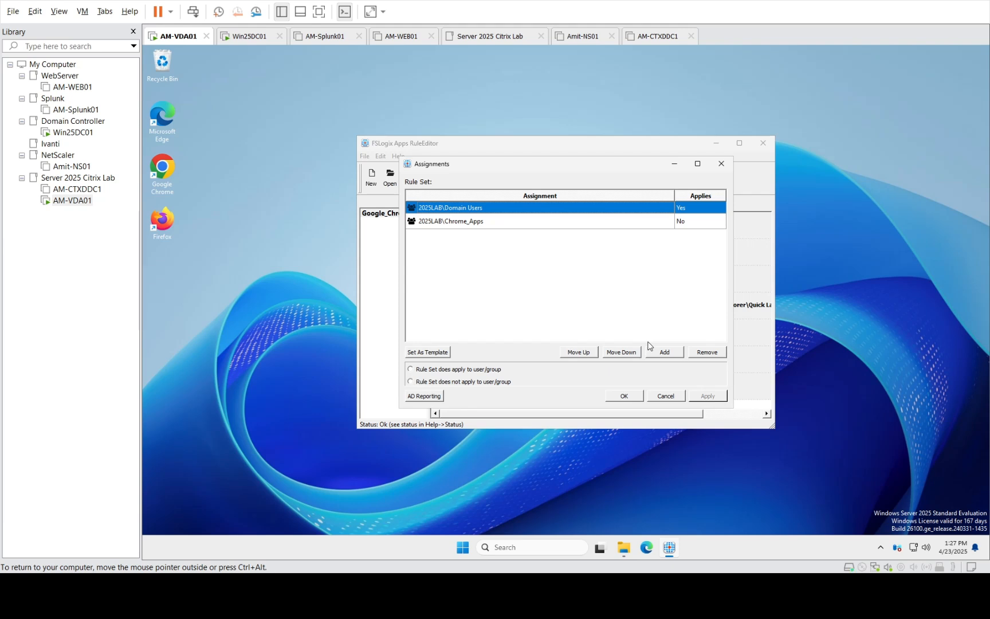
left_click(667, 352)
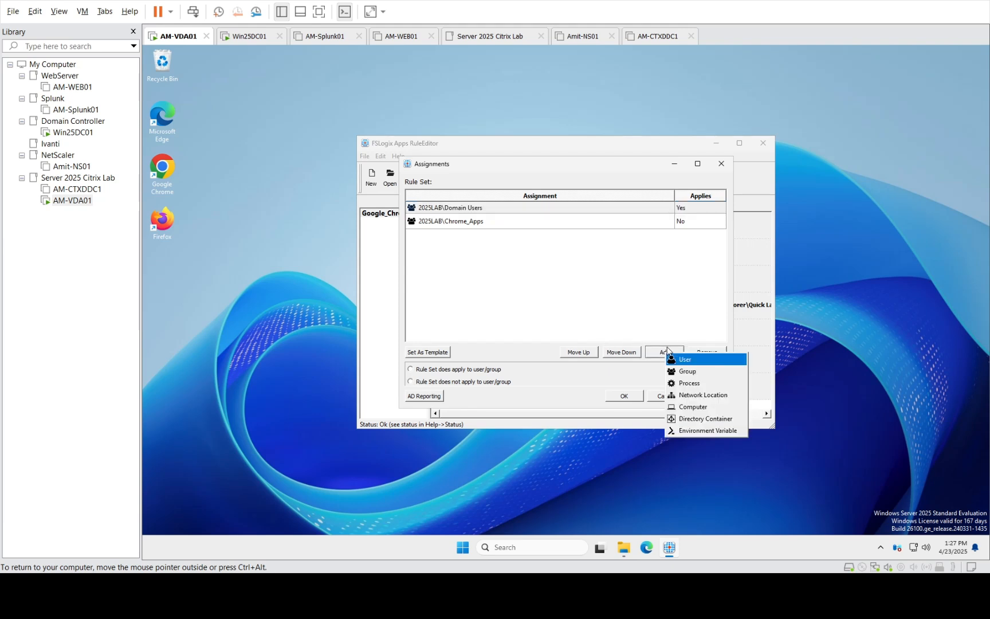
left_click(695, 371)
left_click(649, 262)
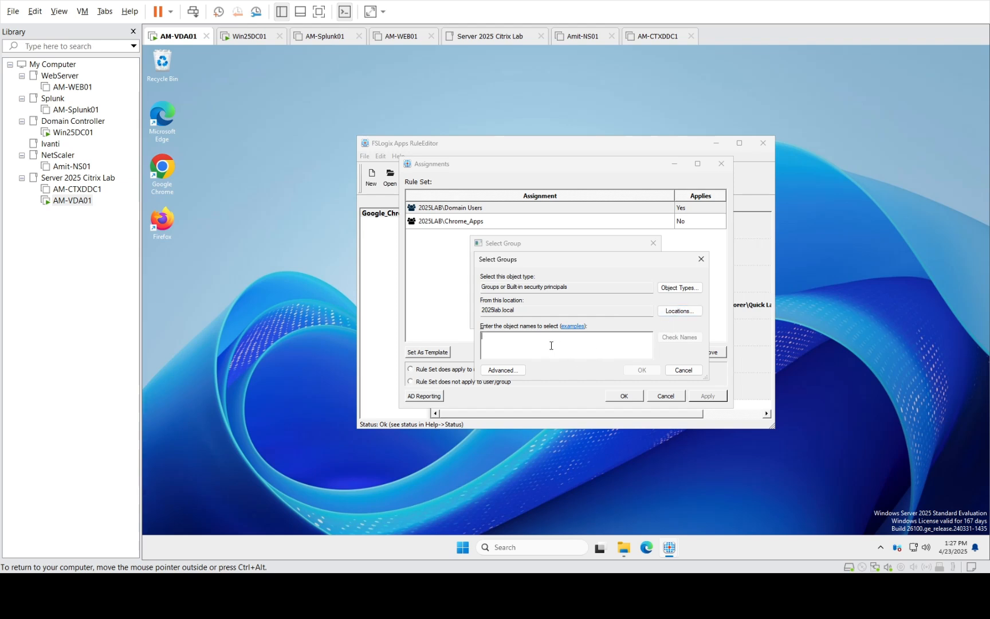
type("administrators")
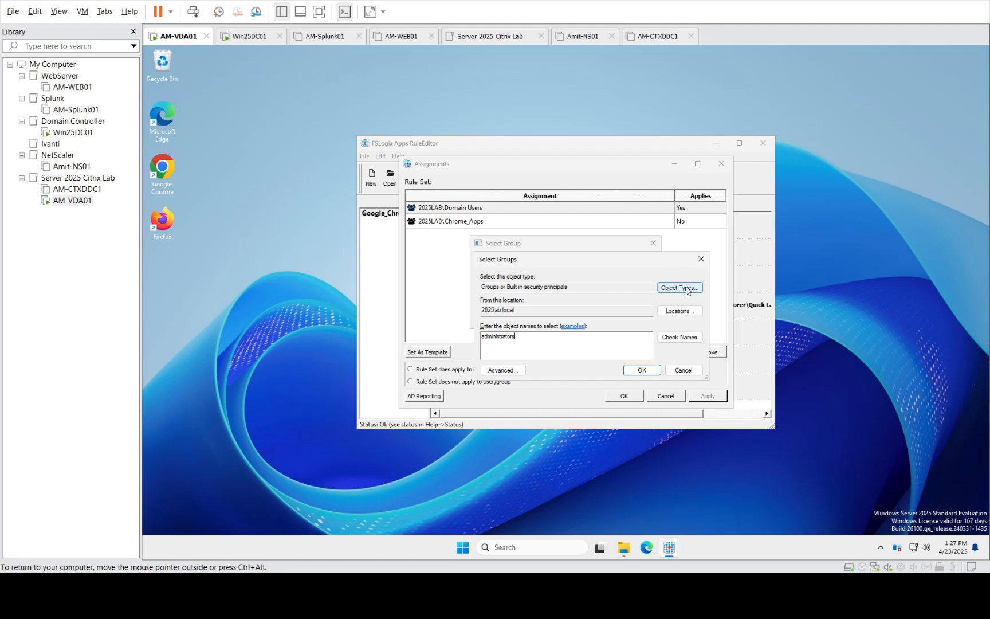
left_click(676, 338)
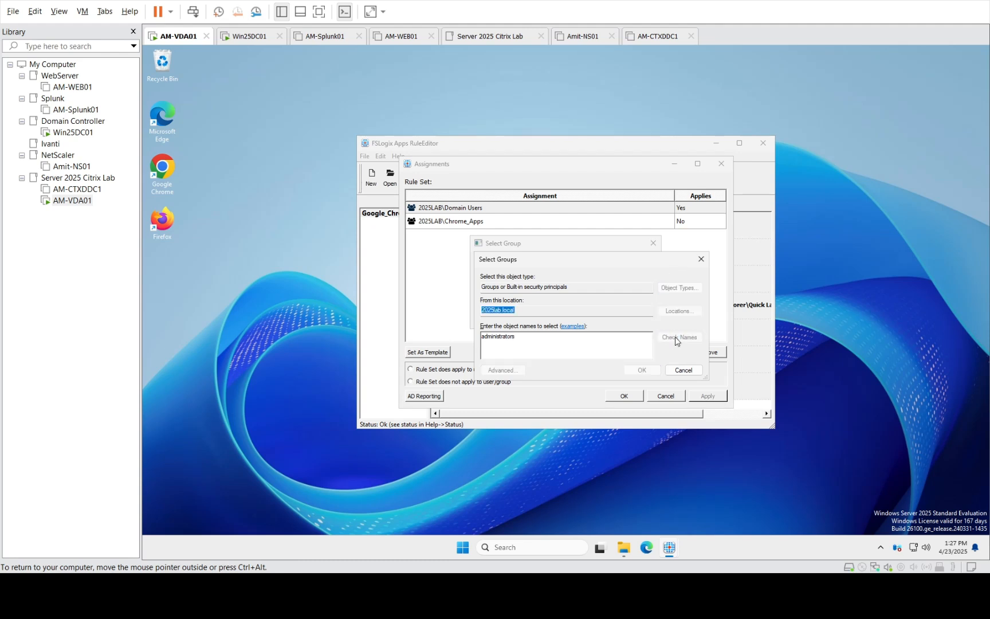
left_click(650, 370)
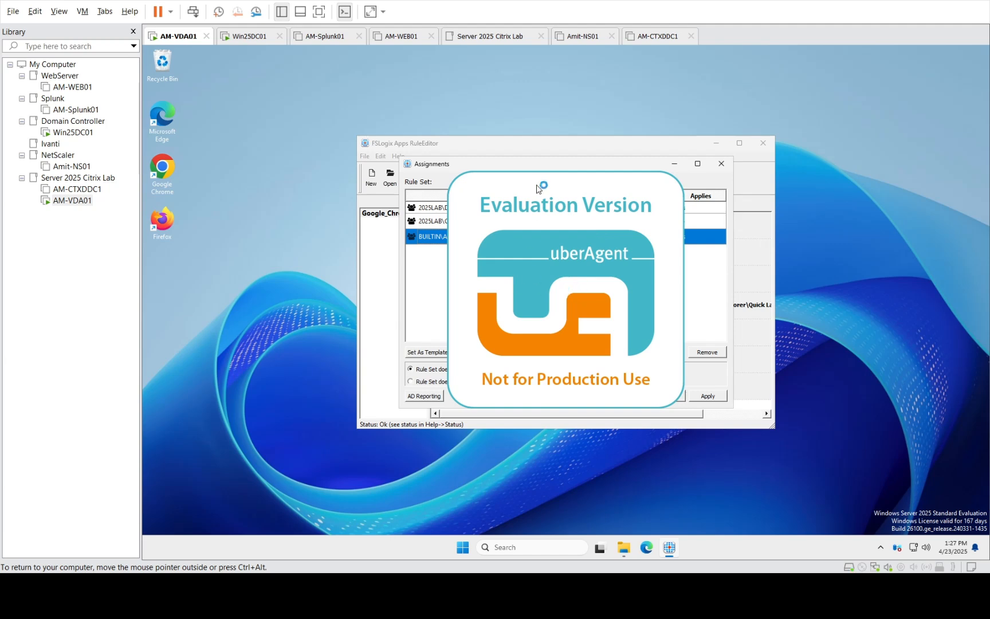
Set Administrators to 'Rule Set does not apply', review all three assignments, and save
left_click_drag(477, 166, 326, 149)
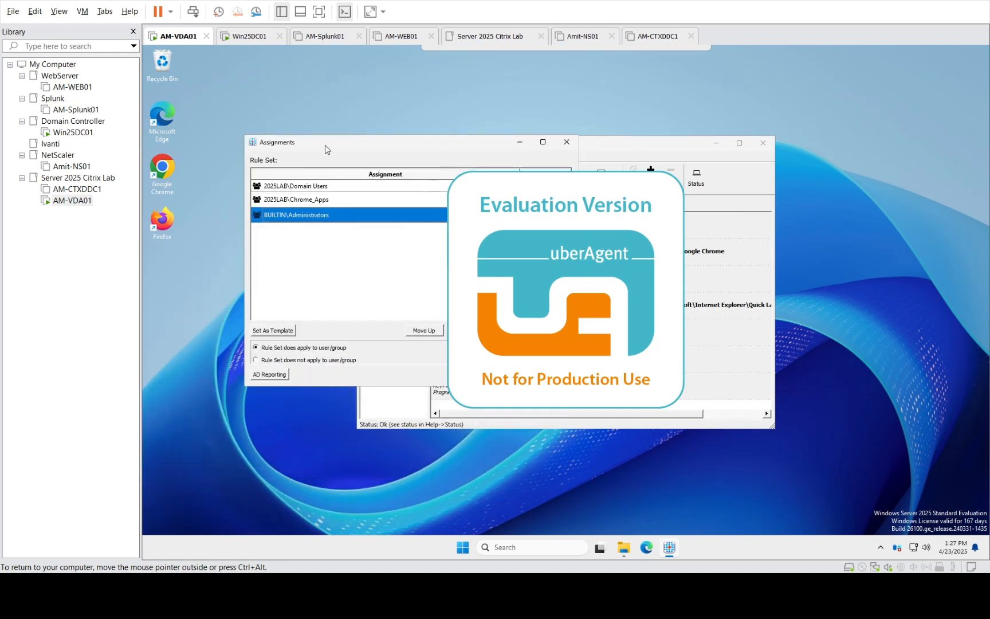
left_click(563, 237)
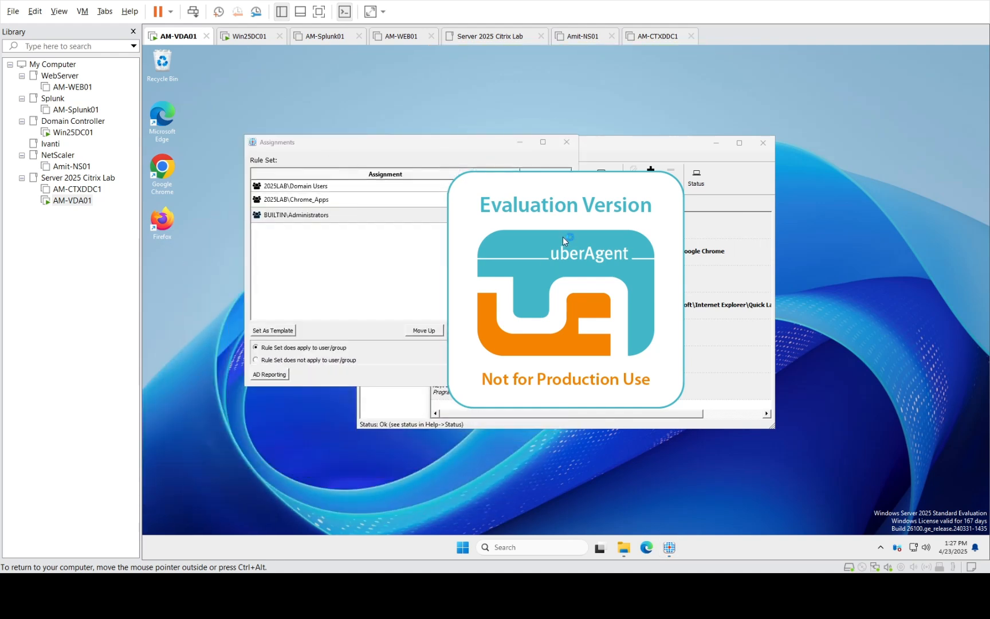
left_click(374, 148)
double_click(375, 152)
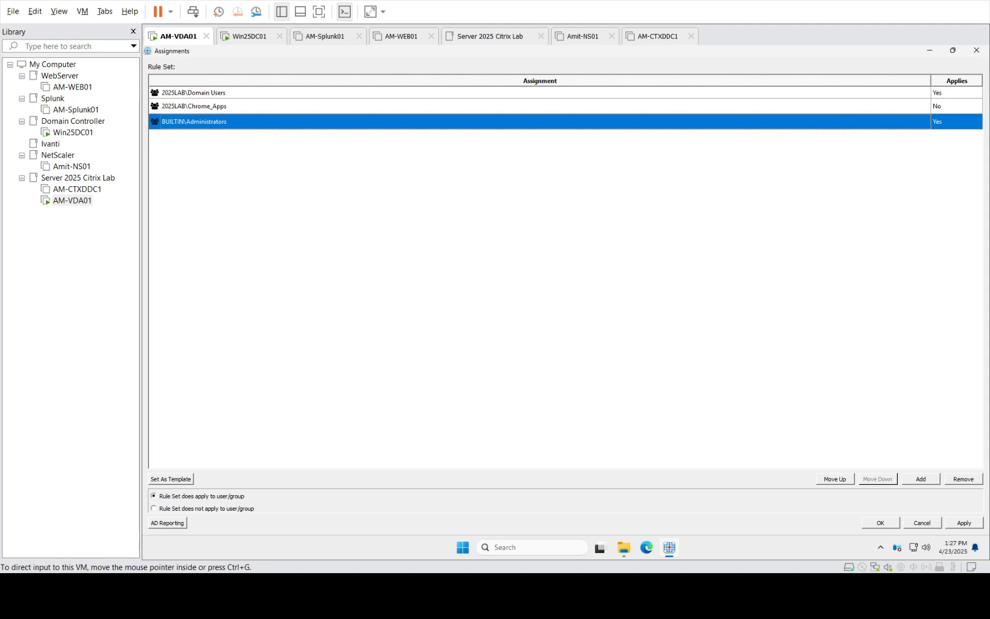
left_click(953, 52)
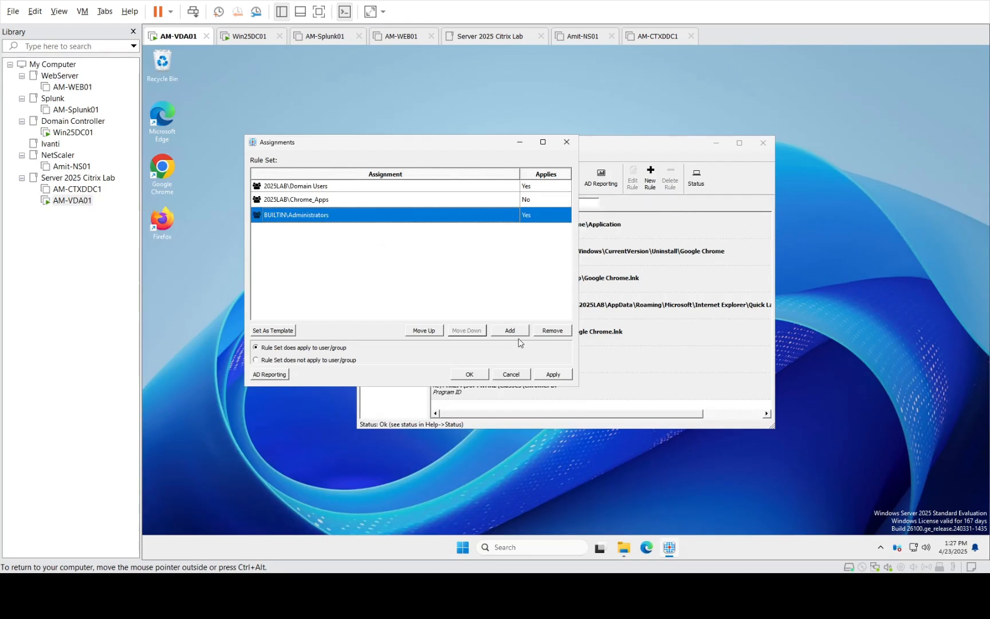
left_click(299, 361)
left_click(413, 201)
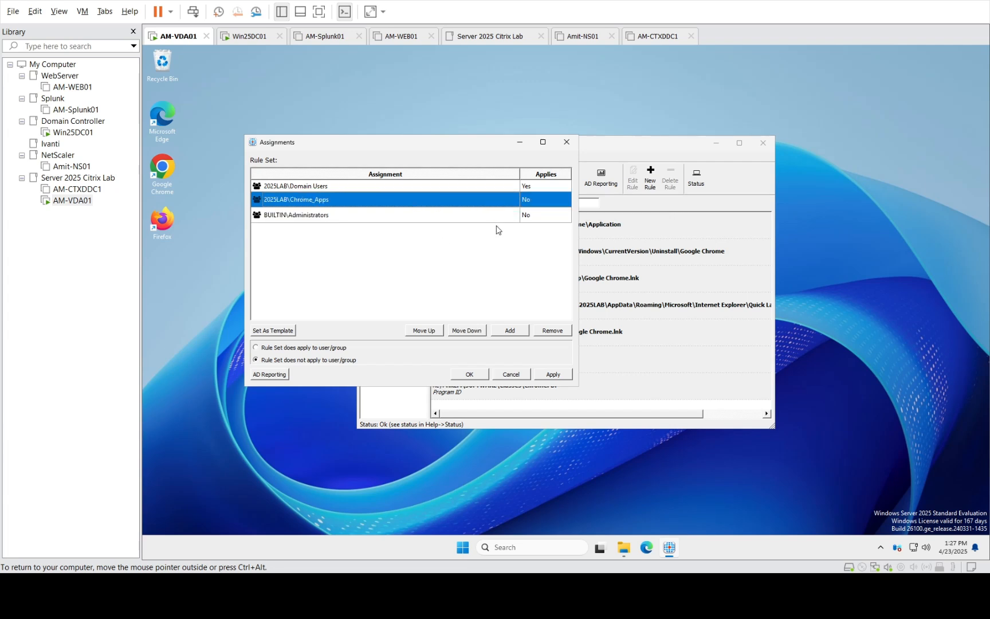
left_click(418, 187)
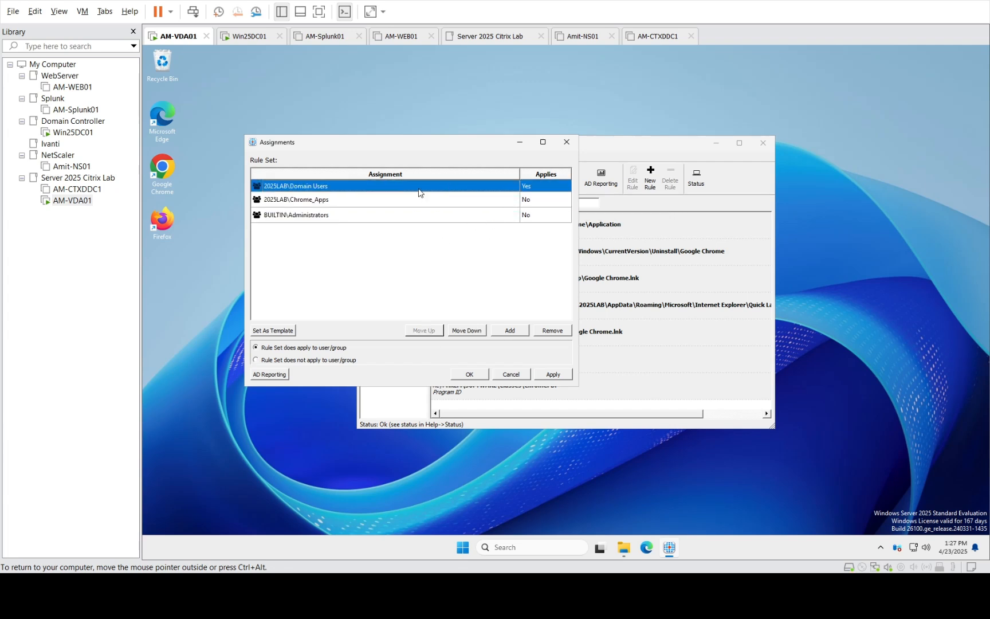
left_click(430, 221)
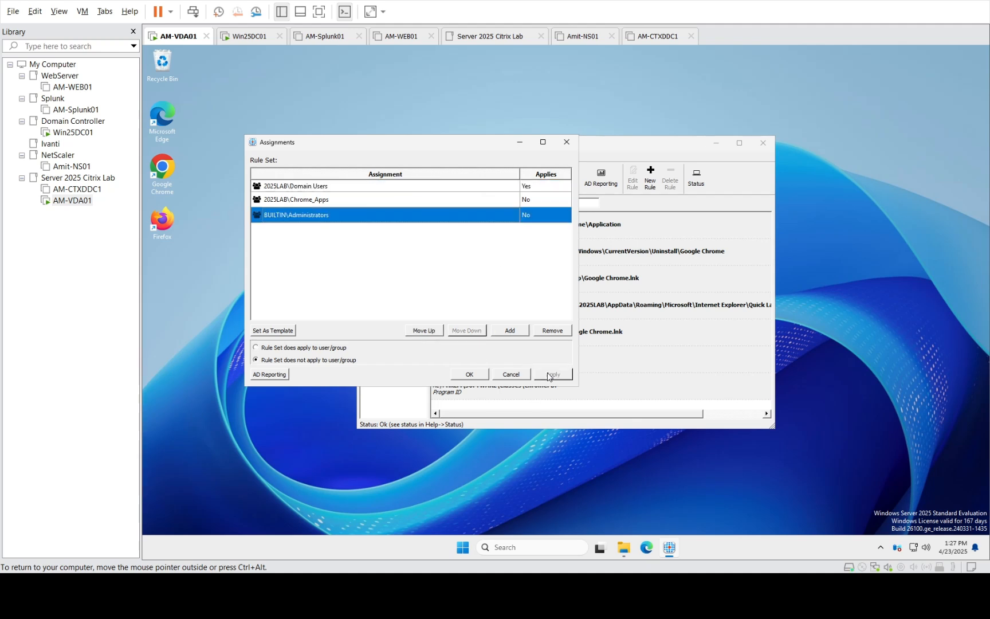
left_click(457, 376)
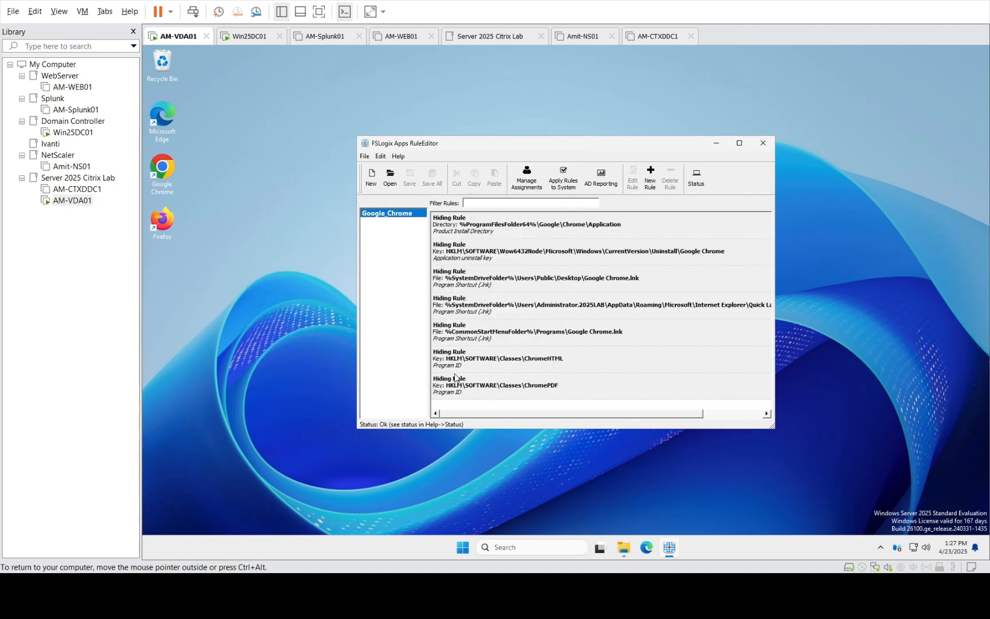
Close RuleEditor and select both Google_Chrome files in Documents\FSLogix Rule Sets
left_click(768, 152)
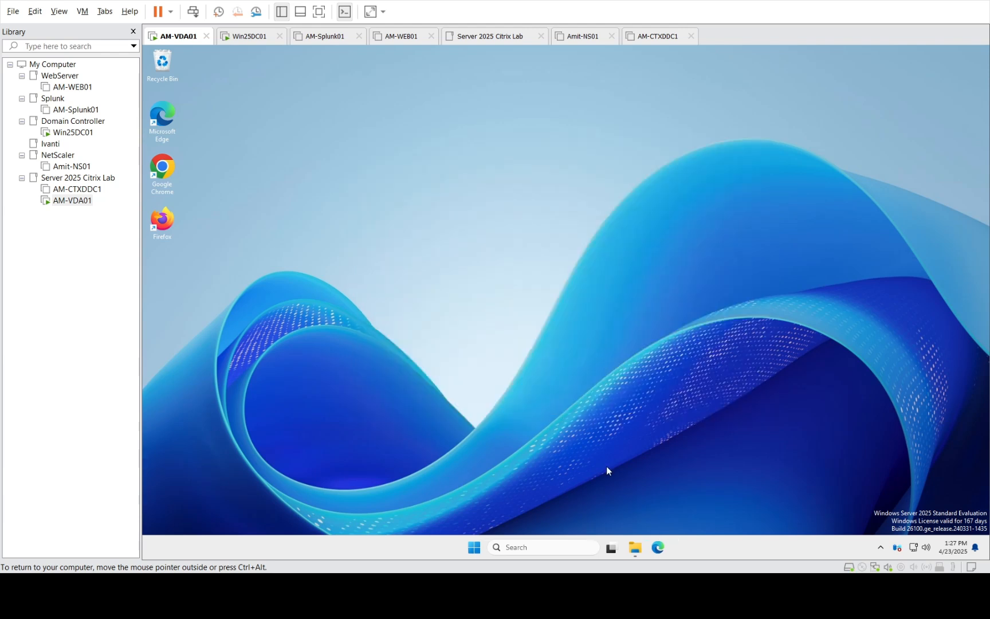
left_click(635, 547)
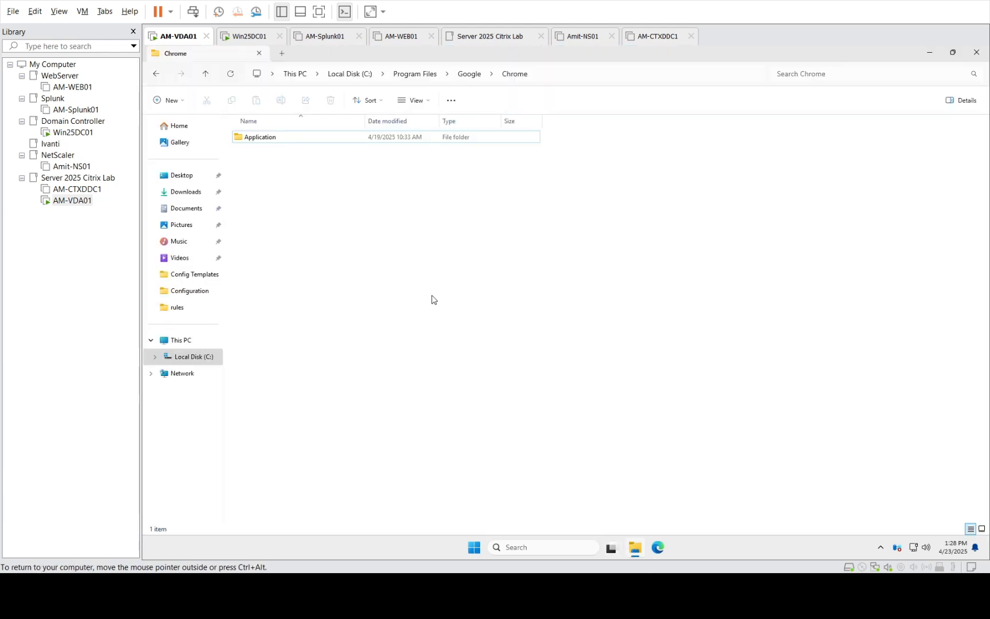
left_click(187, 208)
left_click(258, 144)
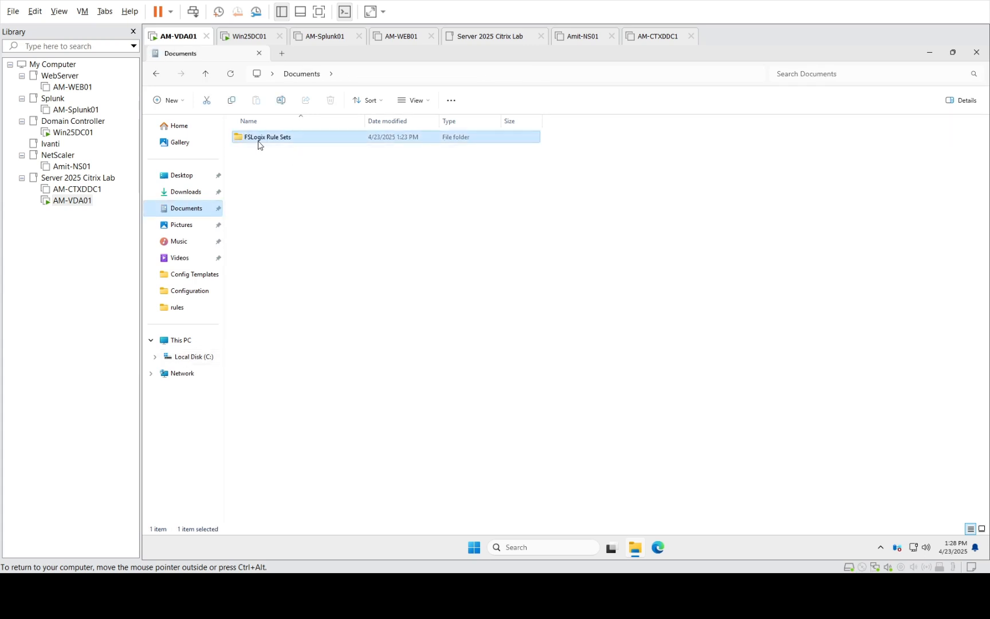
double_click(258, 143)
left_click_drag(312, 202, 246, 121)
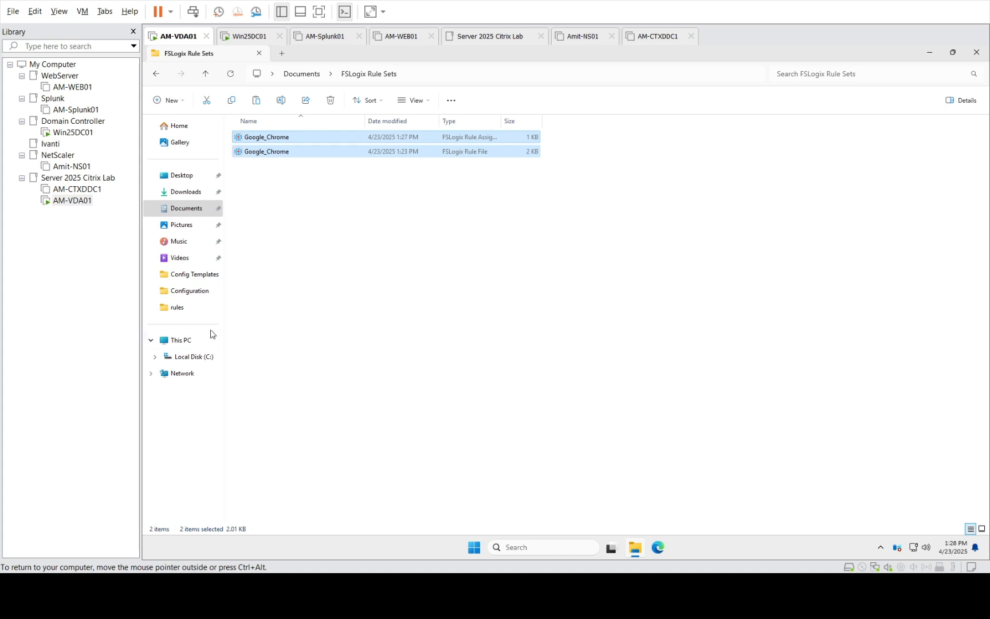
Paste the two Google_Chrome files into C:\Program Files\FSLogix\Apps\Rules and close Explorer
left_click(206, 355)
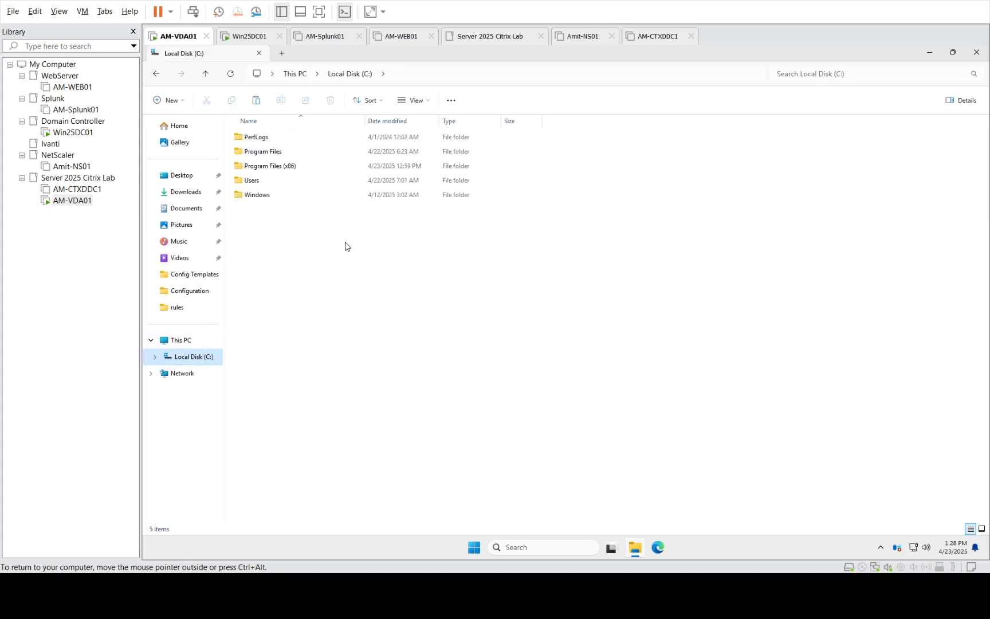
left_click(280, 153)
double_click(279, 156)
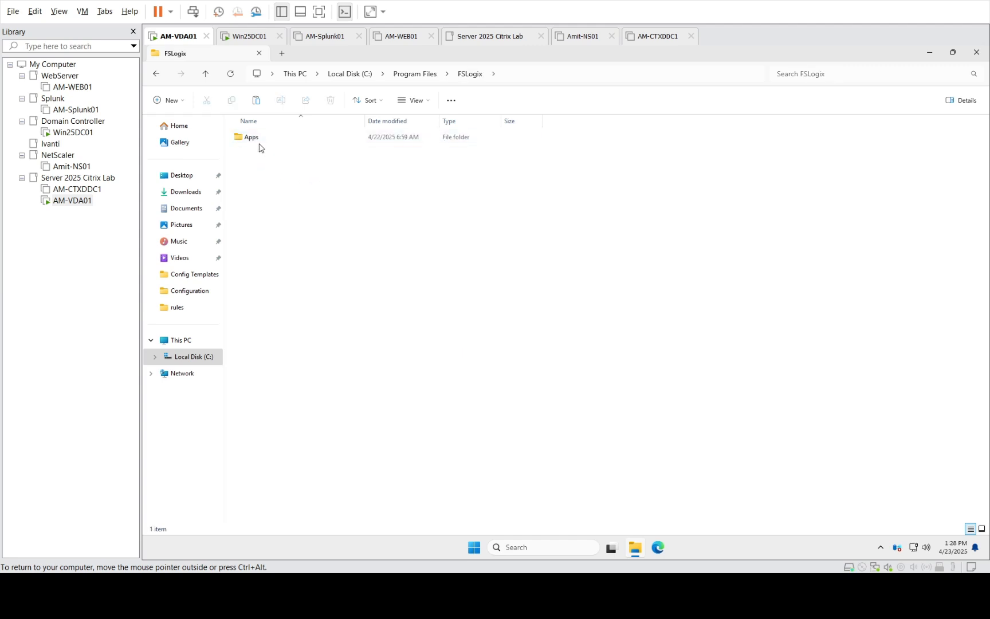
double_click(257, 141)
left_click(258, 198)
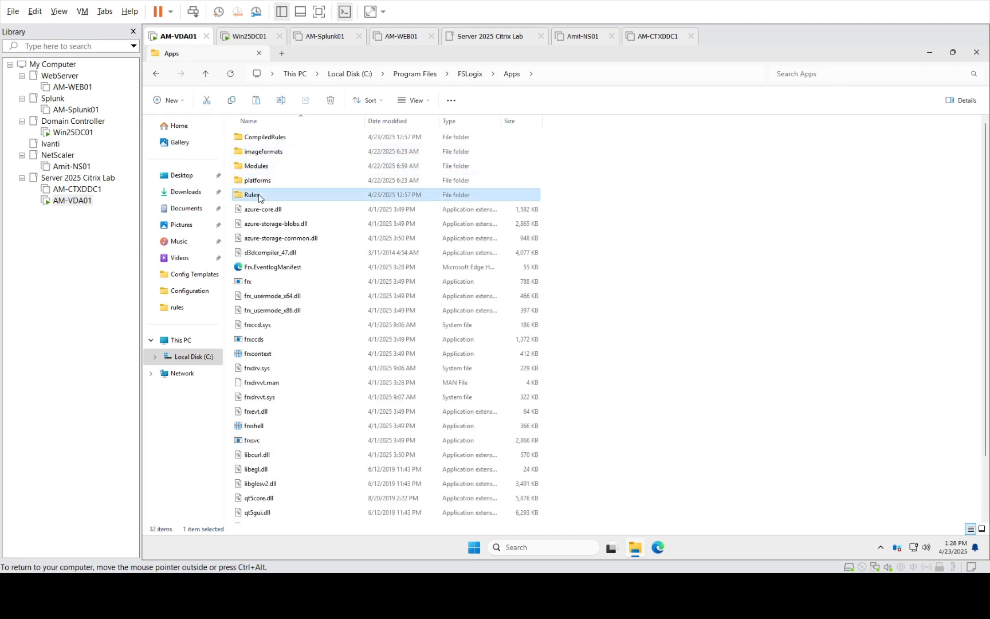
double_click(259, 198)
right_click(424, 269)
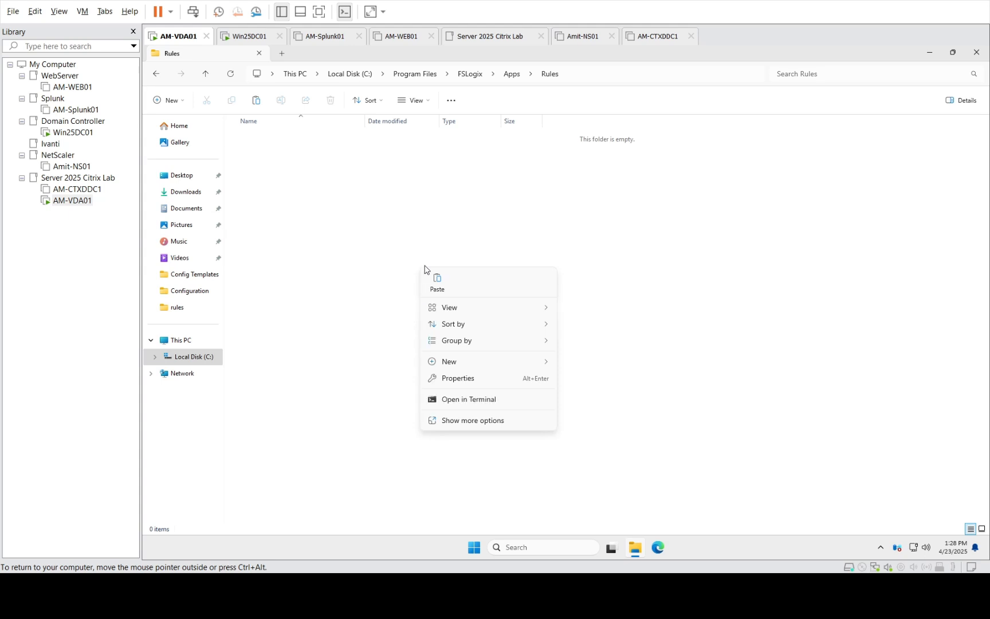
left_click(436, 280)
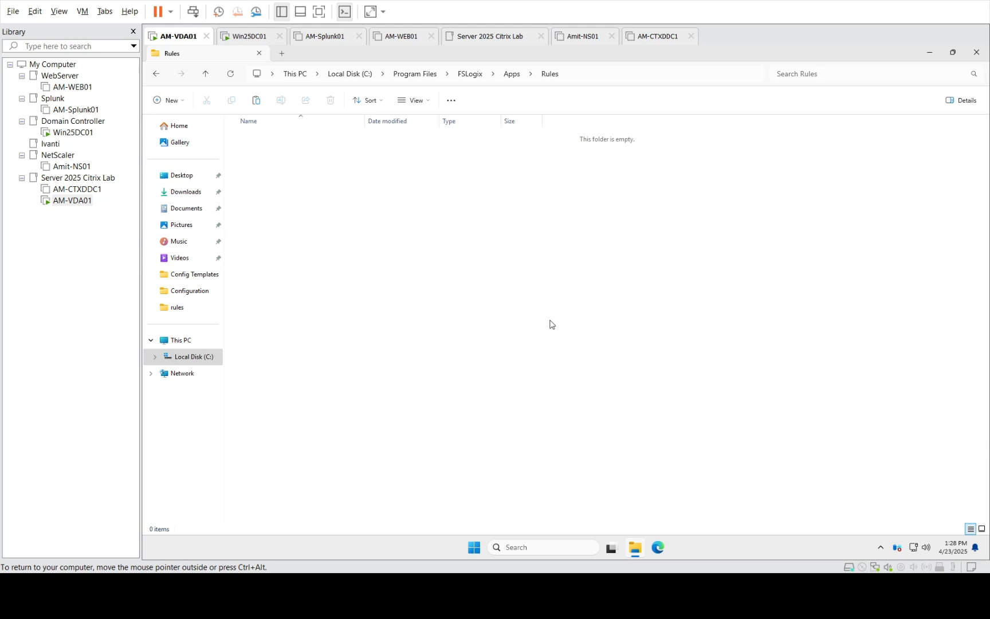
left_click(977, 52)
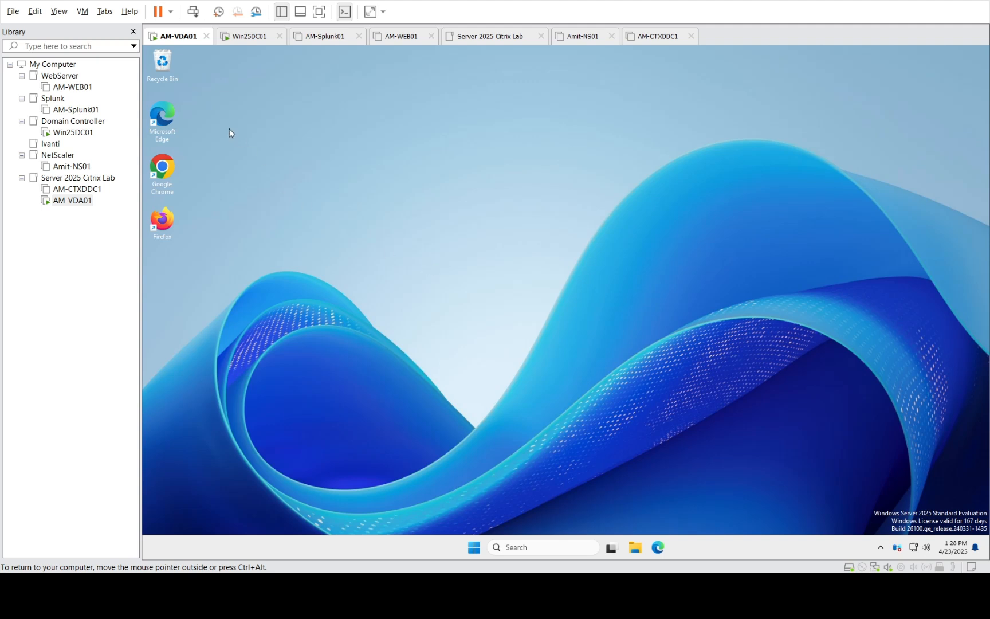
Empty the Recycle Bin, permanently deleting its 3 items
right_click(168, 78)
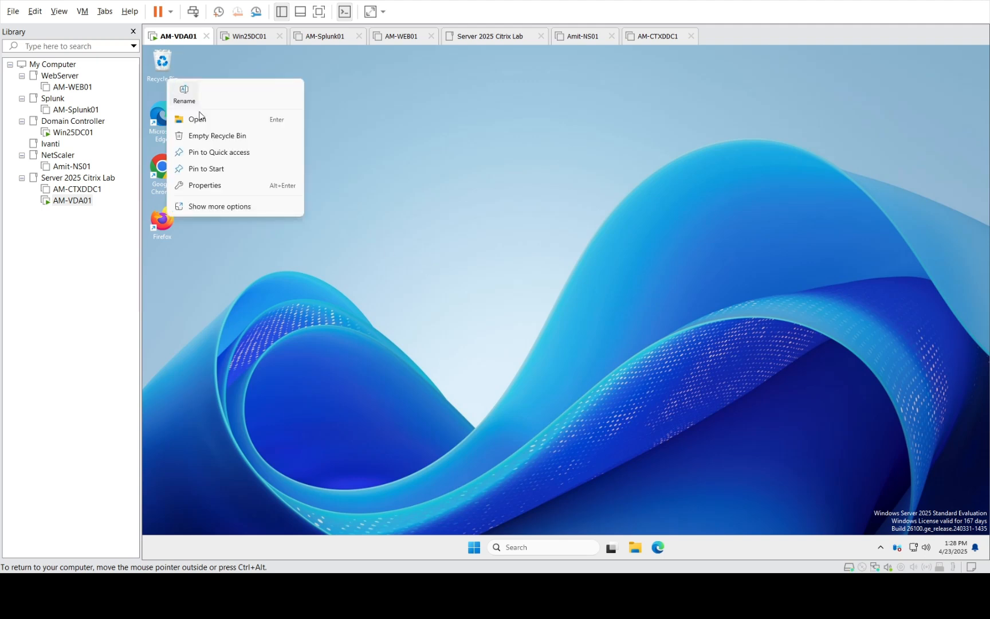
left_click(226, 137)
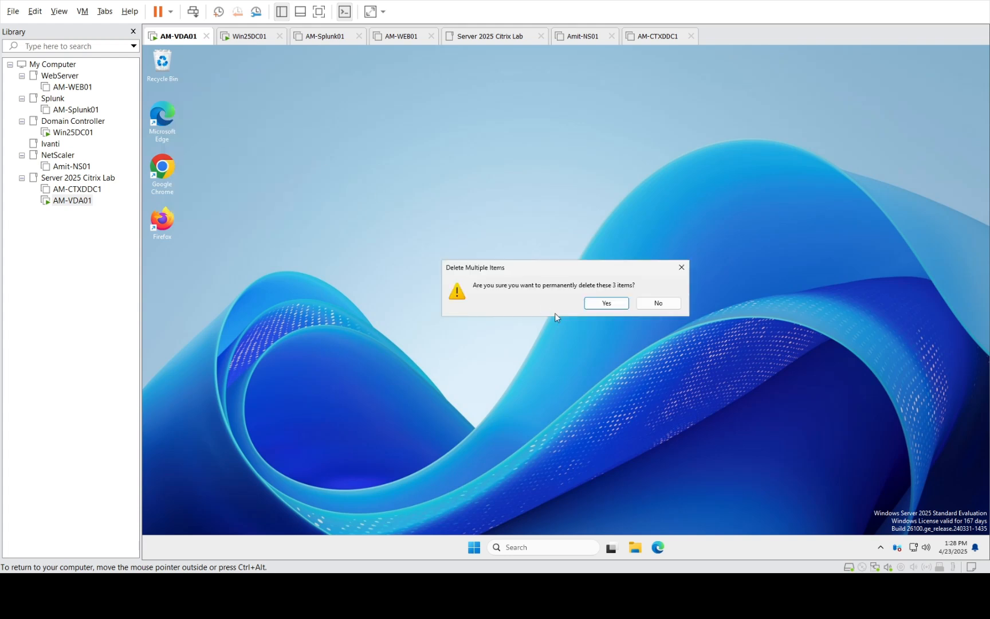
left_click(617, 309)
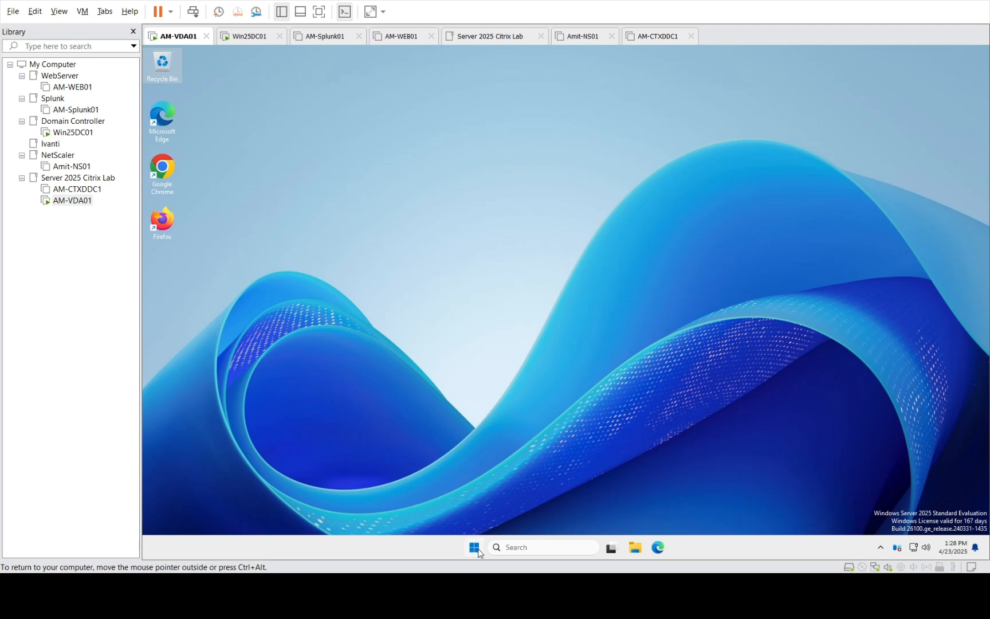
Unlock Win25DC01 and sign in with the administrator password
left_click(80, 133)
left_click(84, 134)
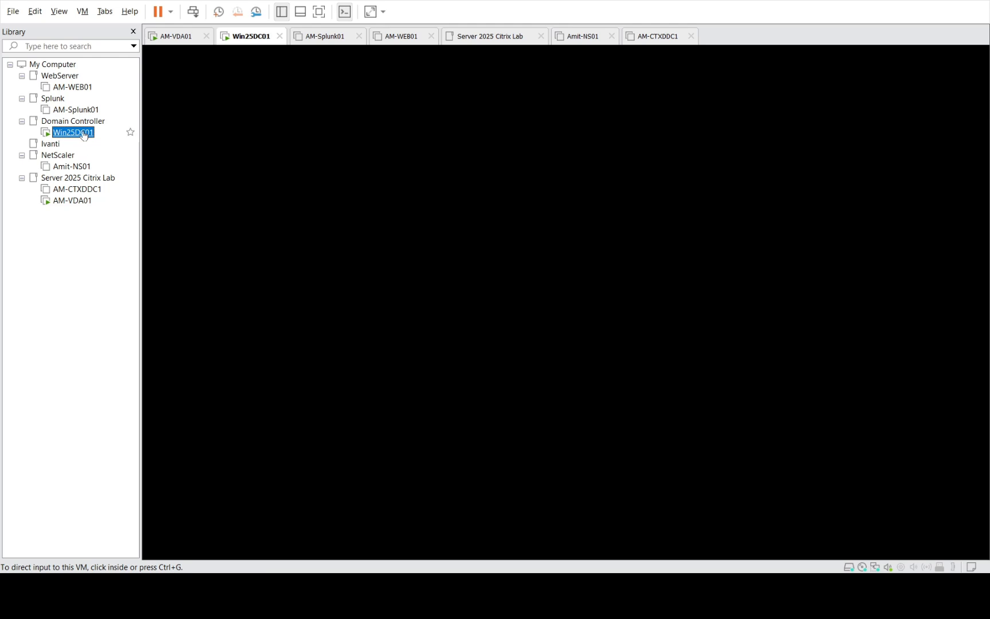
left_click(379, 248)
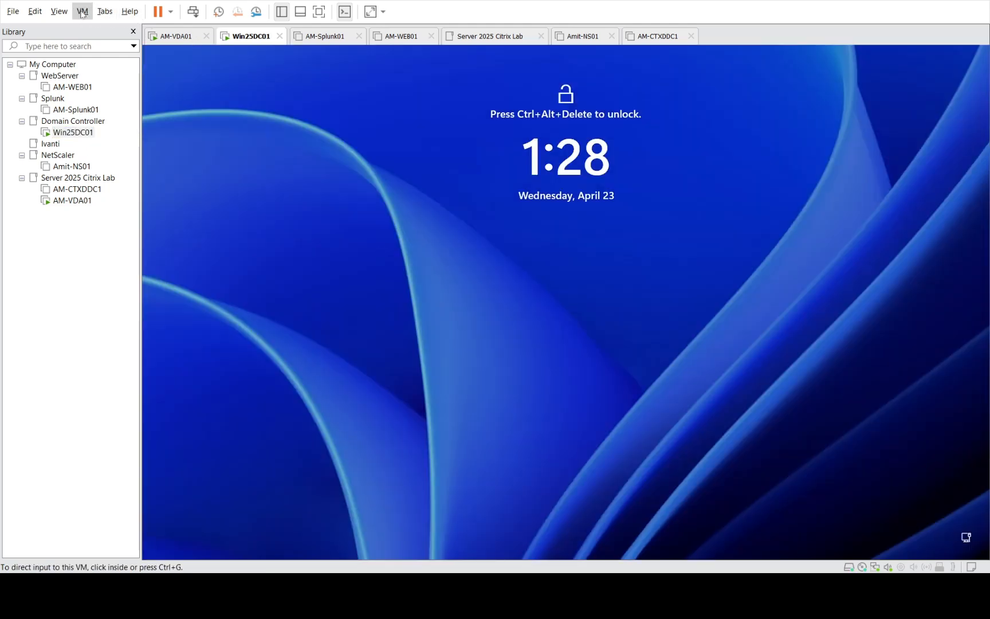
left_click(539, 310)
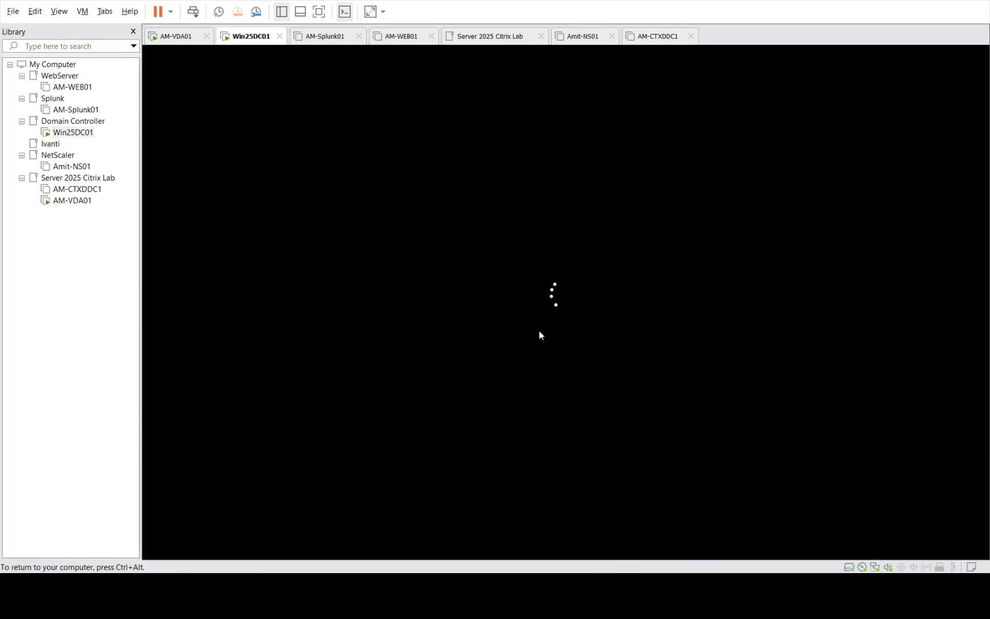
type("*")
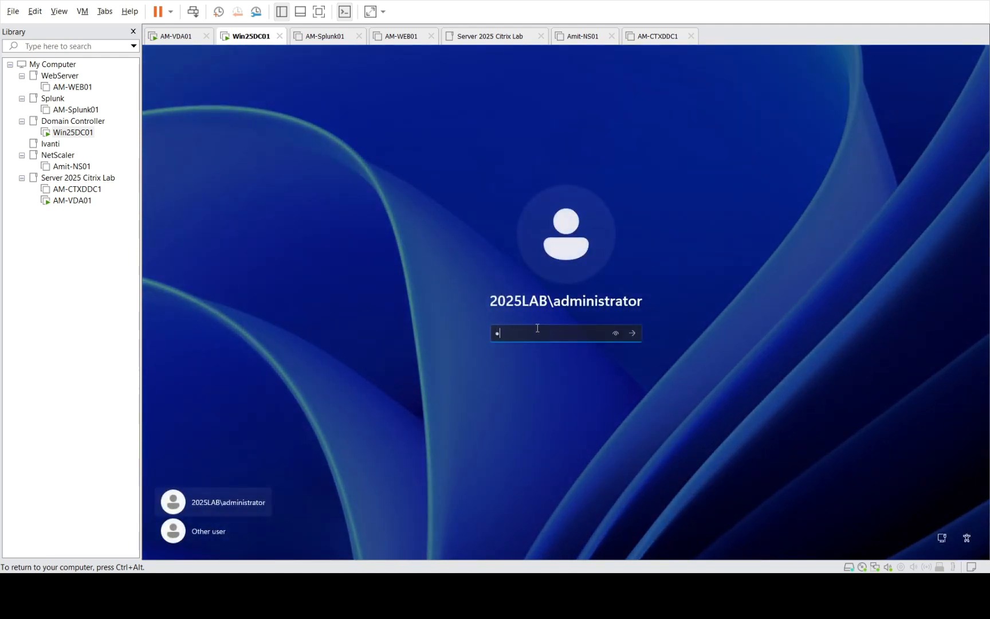
type("*****")
key("Return")
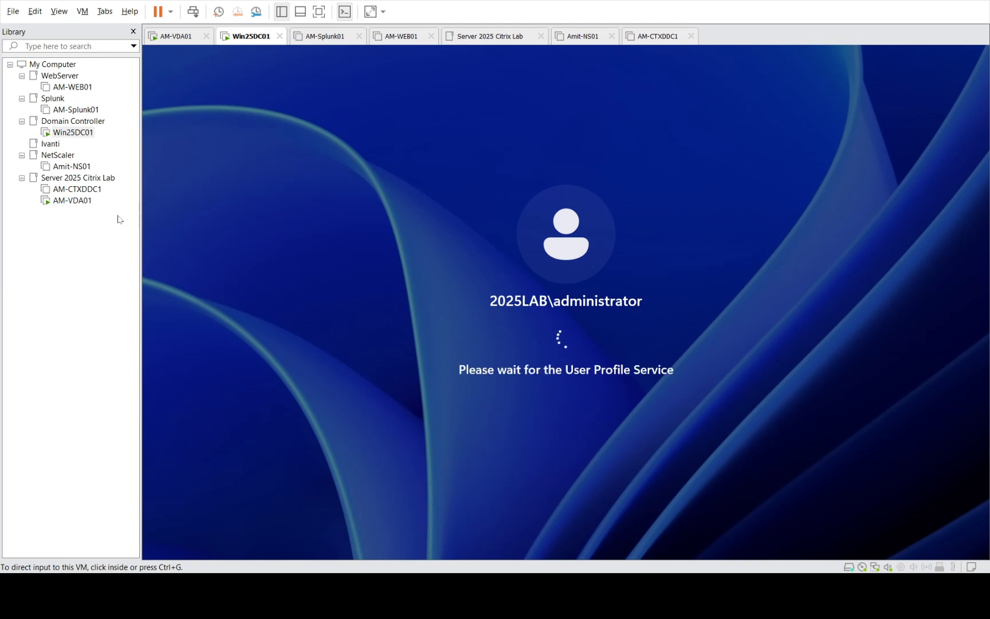
Dismiss the open app launcher on AM-VDA01, then return to Win25DC01
left_click(70, 201)
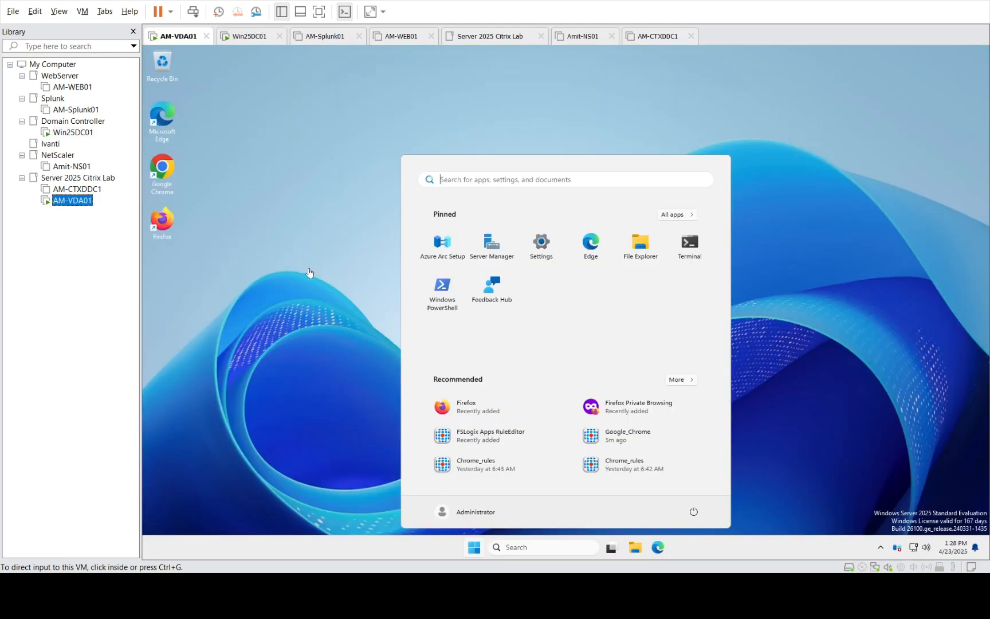
left_click(804, 471)
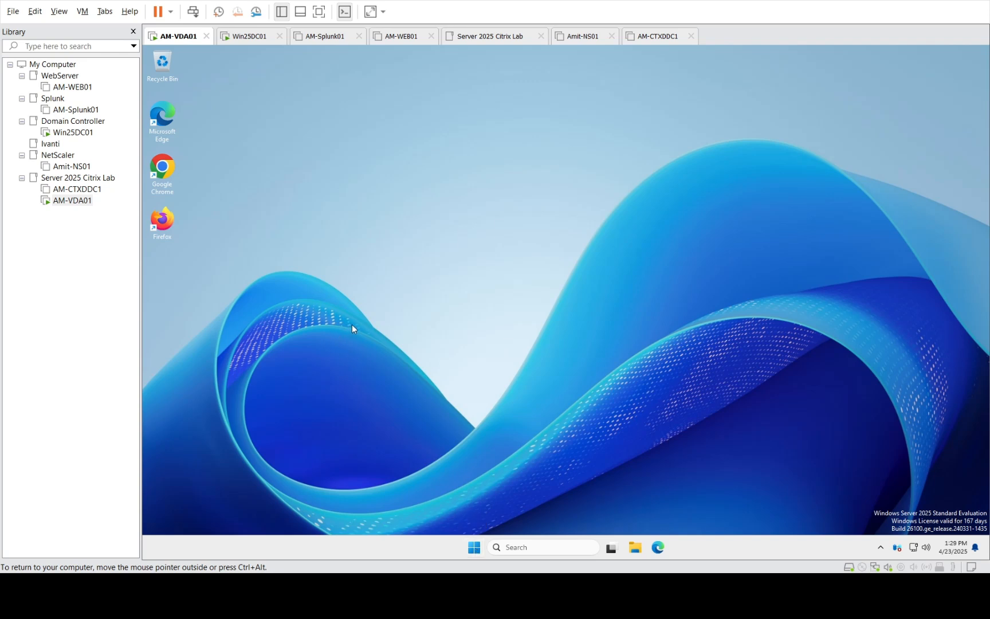
left_click(73, 132)
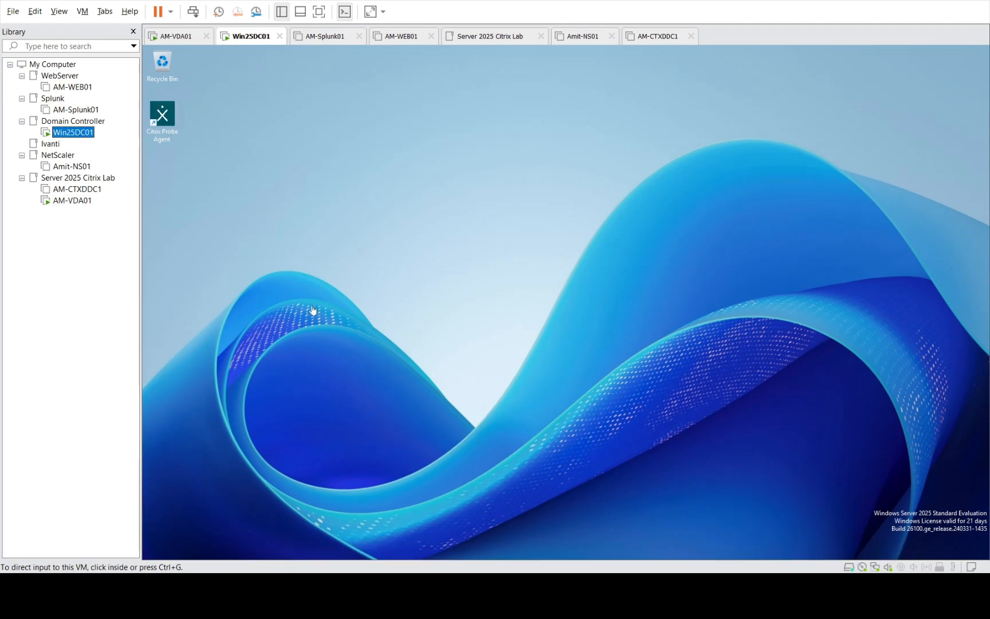
Sign the Administrator out of AM-VDA01 from Start, then return to Win25DC01's Server Manager
left_click(431, 435)
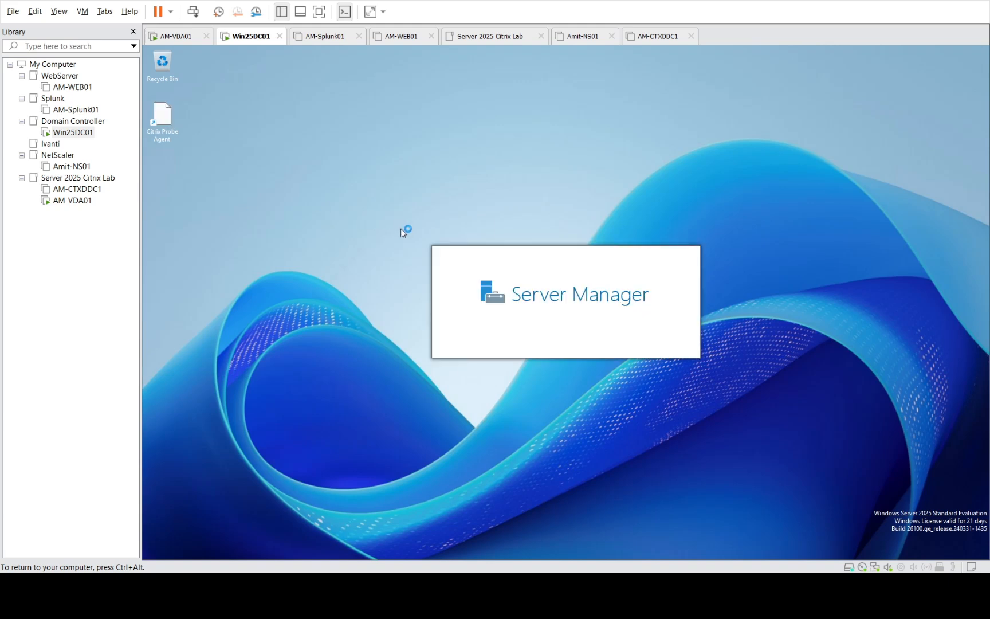
key("ctrl+alt")
left_click(72, 200)
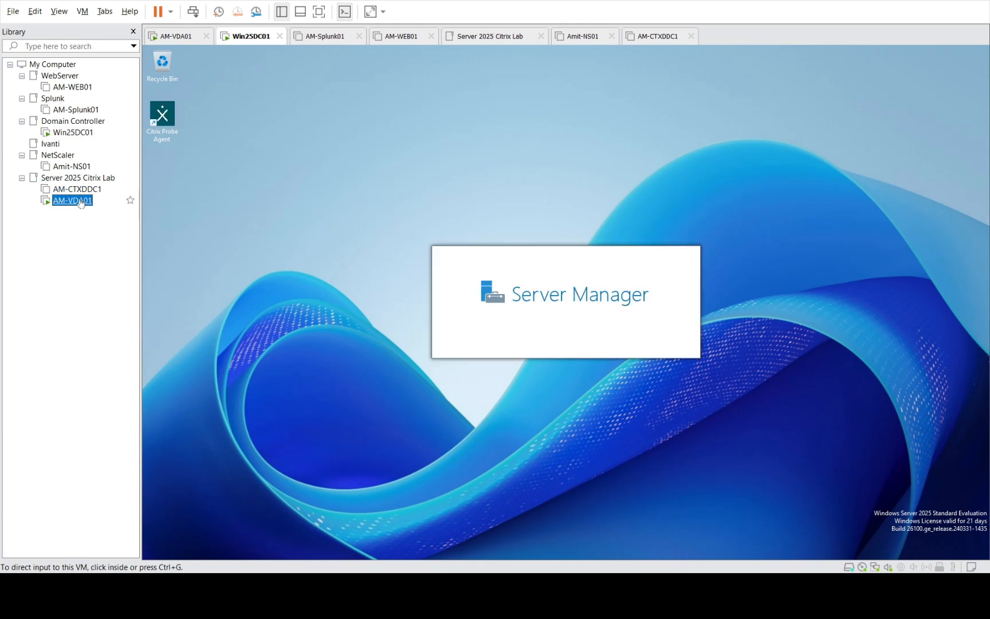
left_click(474, 548)
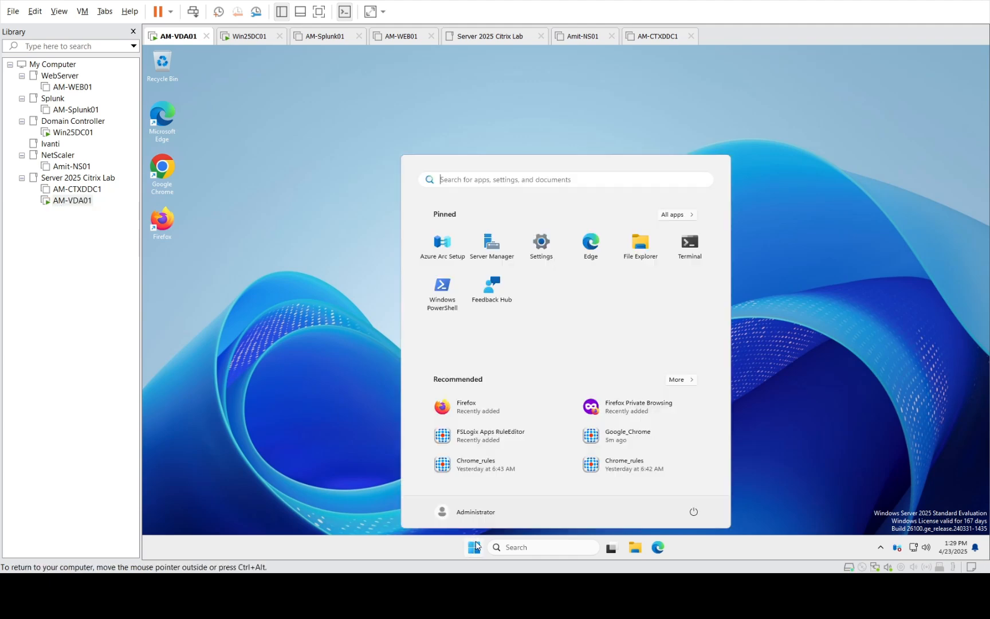
left_click(476, 549)
left_click(462, 513)
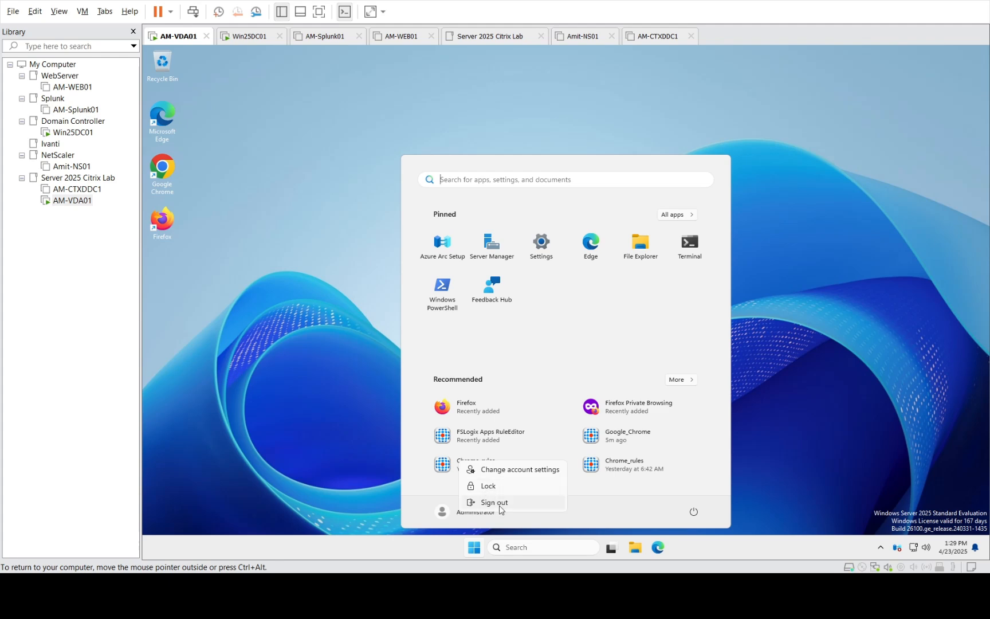
left_click(499, 507)
left_click(73, 133)
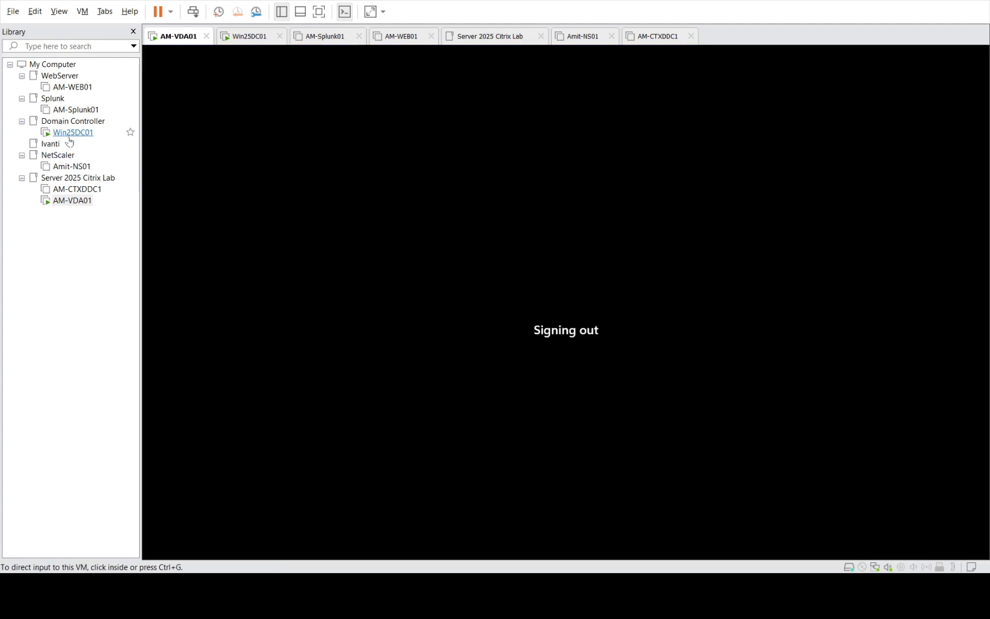
left_click(73, 134)
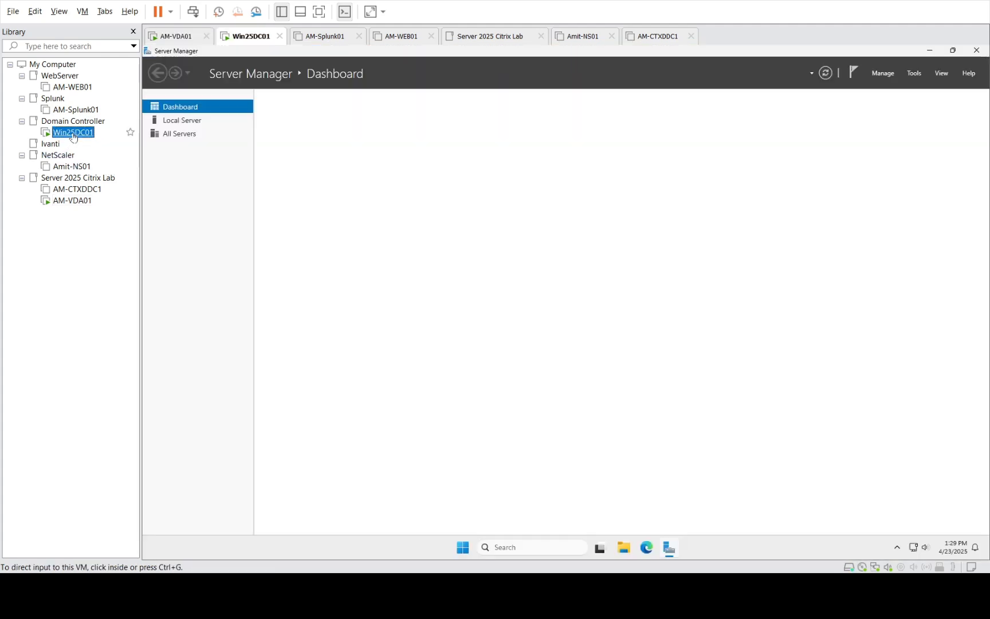
Close Server Manager on Win25DC01 and run dsa.msc from the Run dialog
left_click(976, 52)
left_click(975, 52)
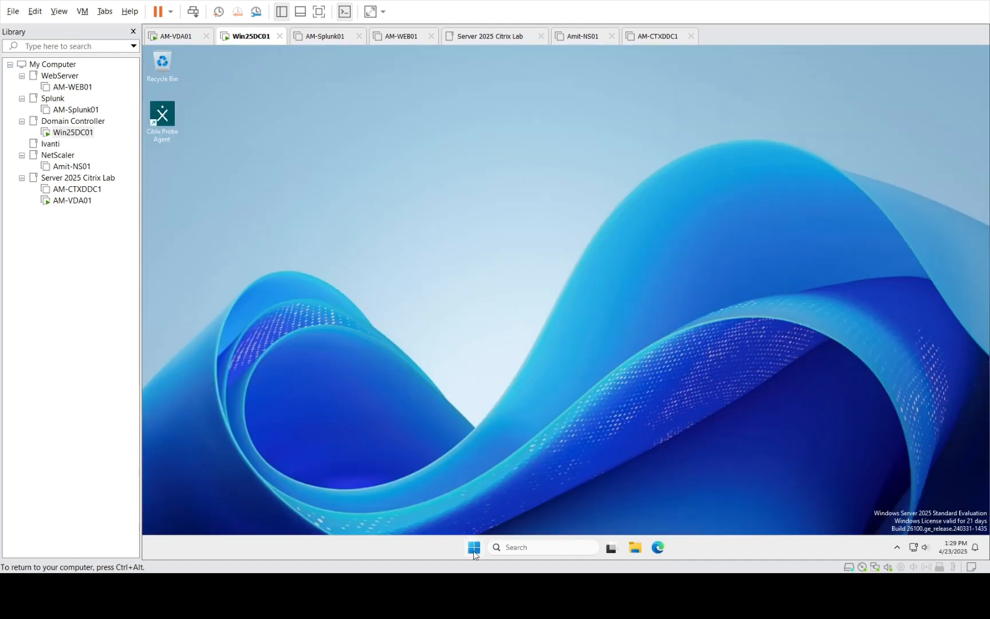
right_click(474, 548)
left_click(452, 486)
key("Return")
Run dsa.msc again to open Active Directory Users and Computers, then switch to AM-VDA01
right_click(476, 547)
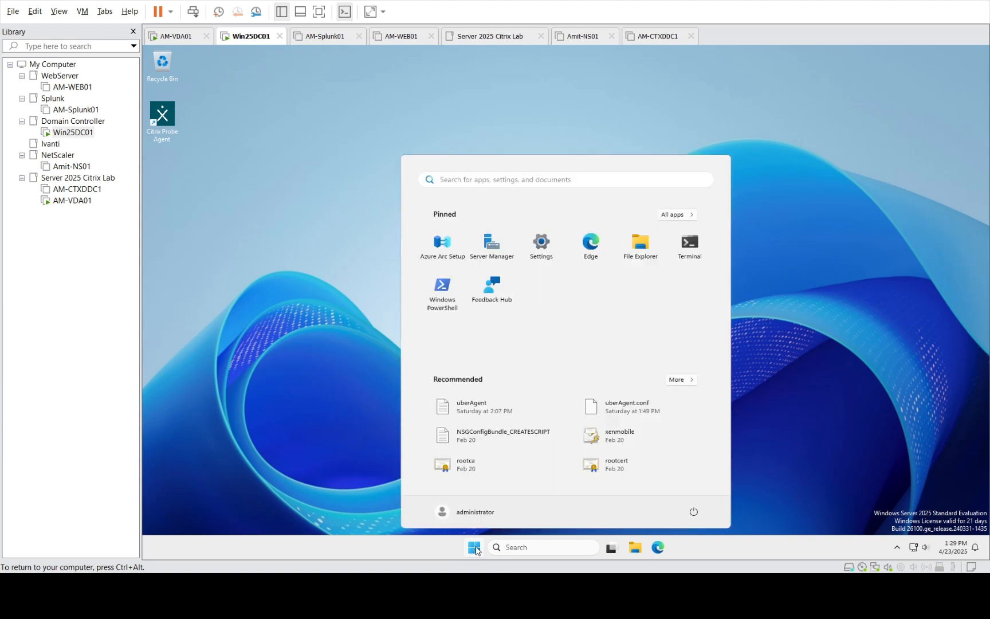
left_click(763, 399)
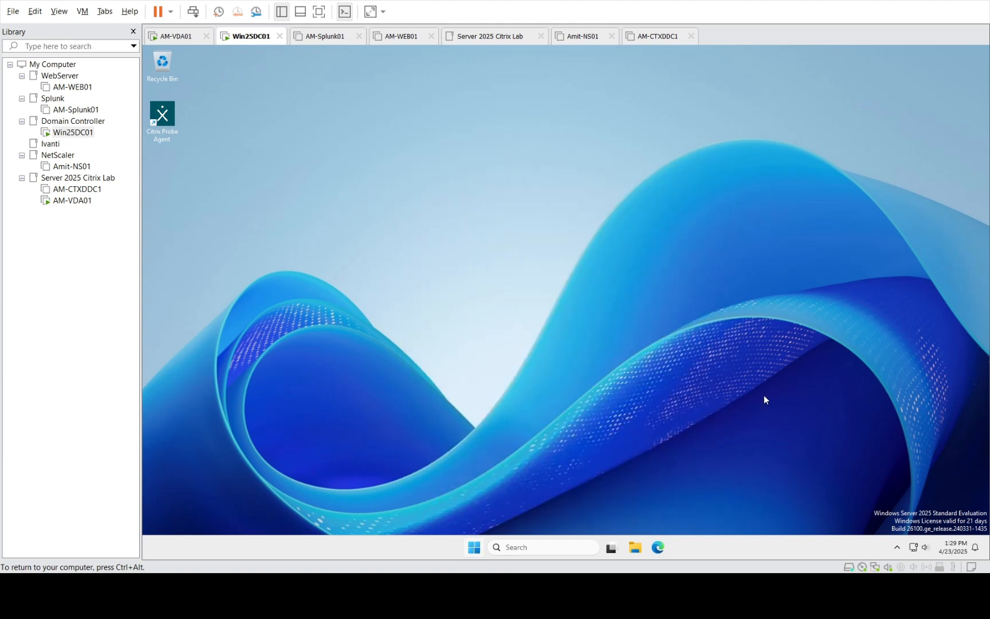
right_click(474, 550)
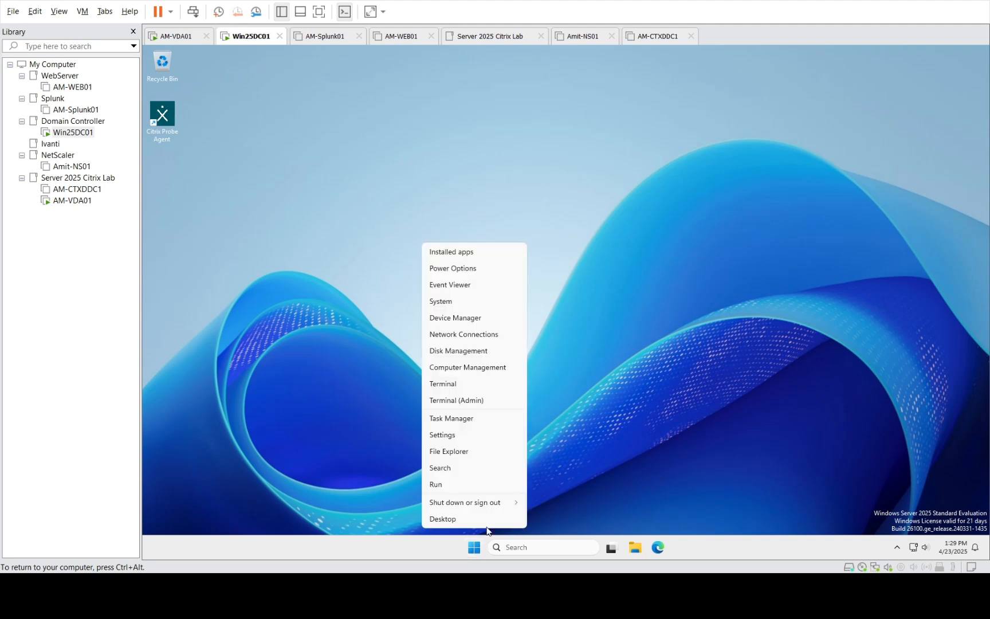
left_click(464, 484)
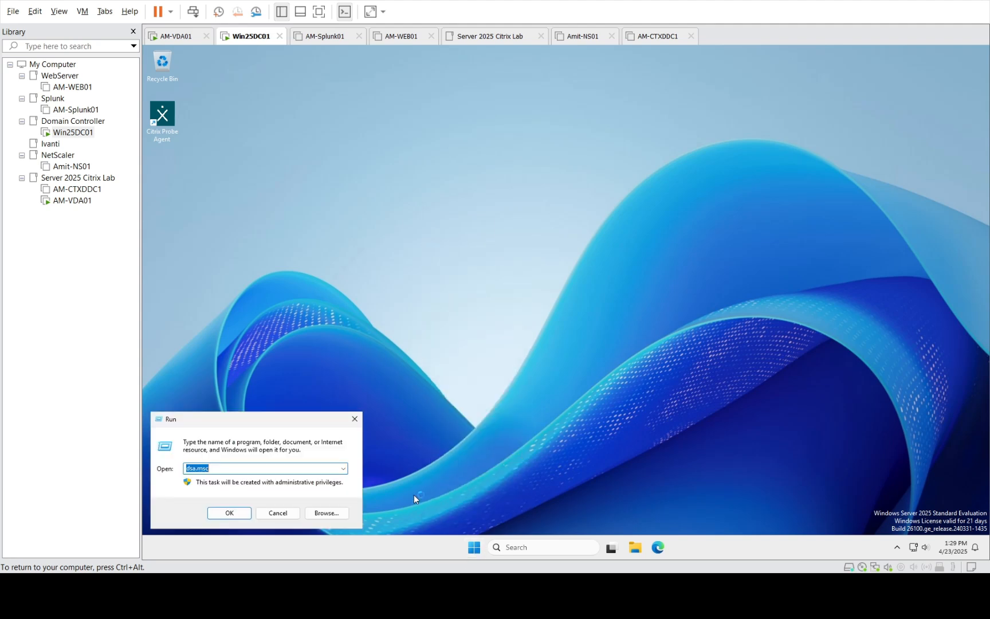
left_click(229, 513)
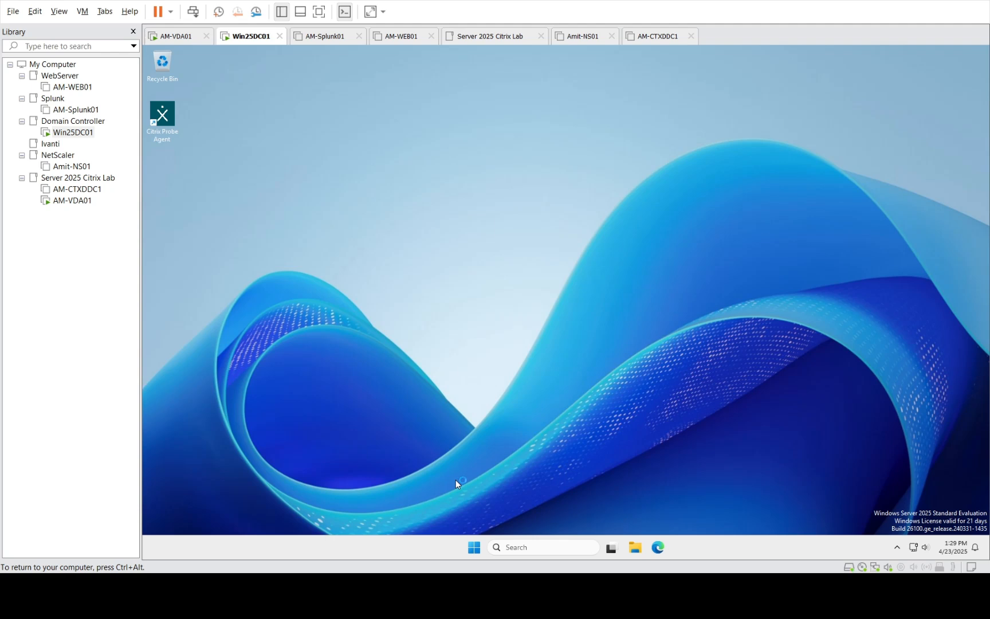
left_click(81, 205)
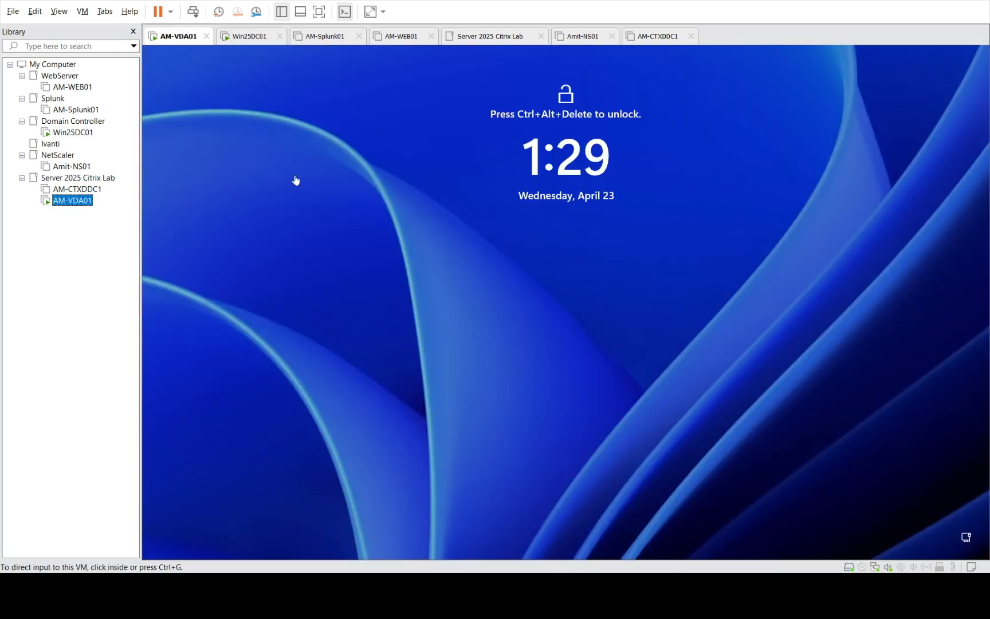
Sign in to AM-VDA01 as Other user Test2 with its password
left_click(130, 77)
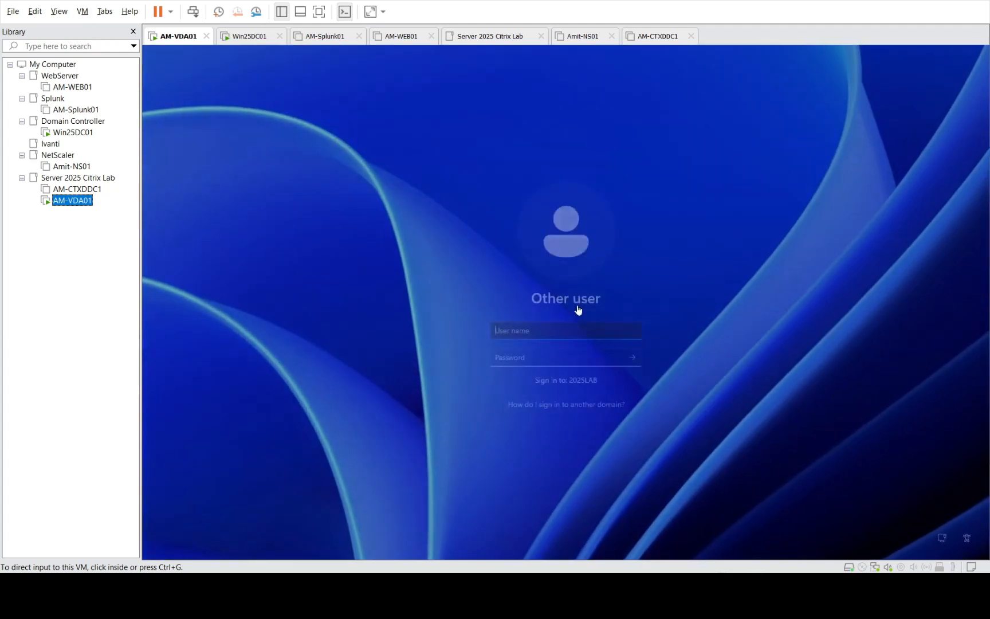
left_click(578, 310)
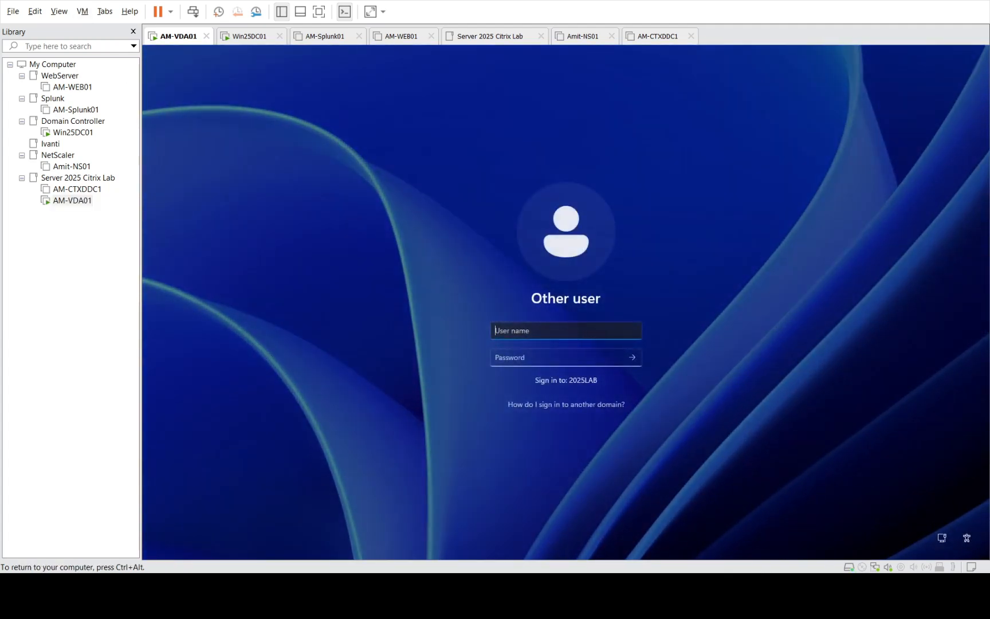
type("Test2")
key("Tab")
type("•••")
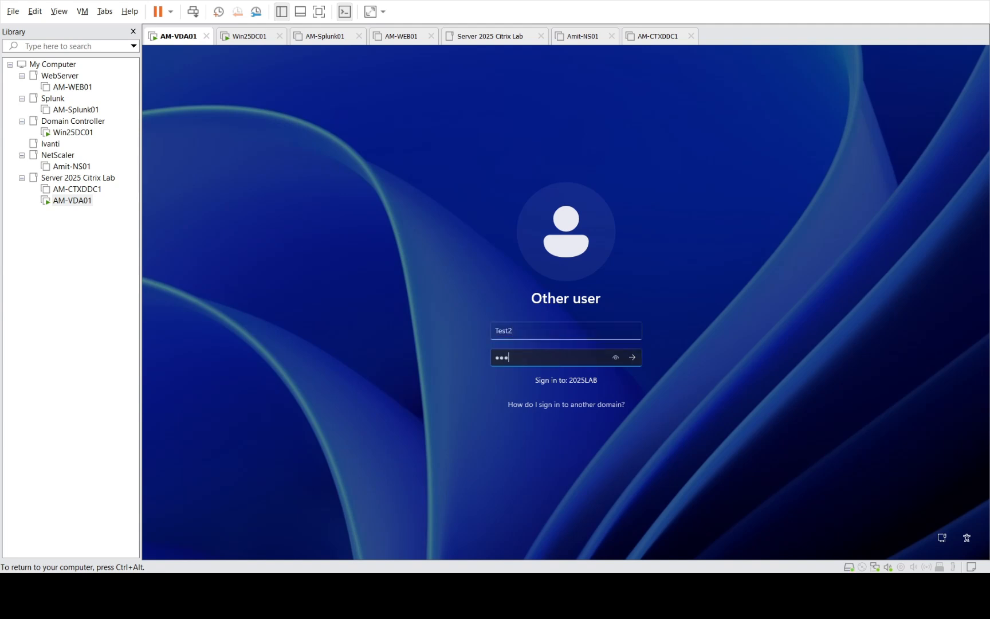
key("Return")
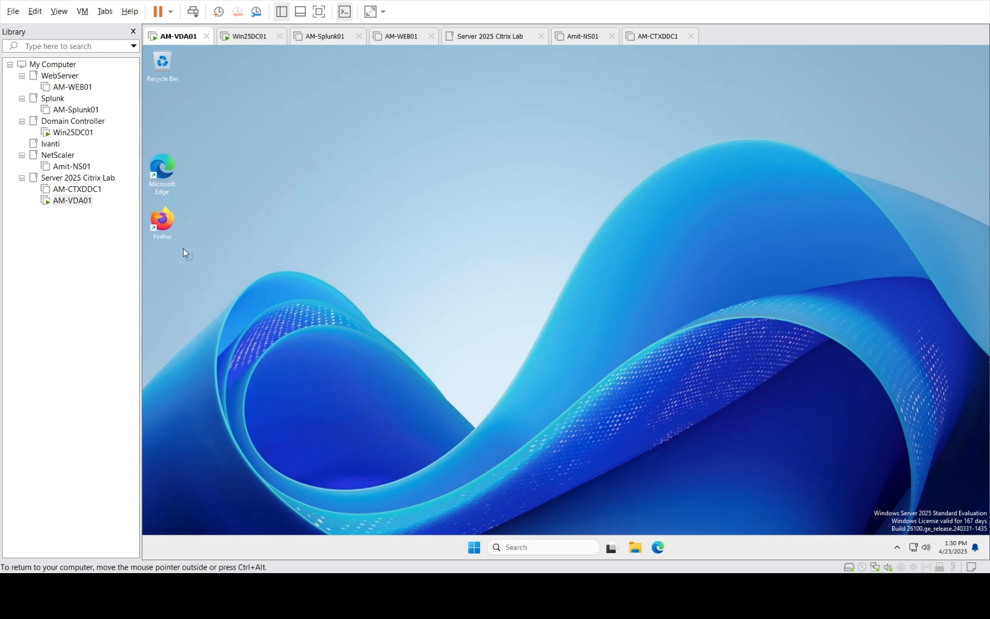
Browse in File Explorer to C:\Program Files\Google\Chrome and see it is empty
left_click_drag(192, 260, 149, 205)
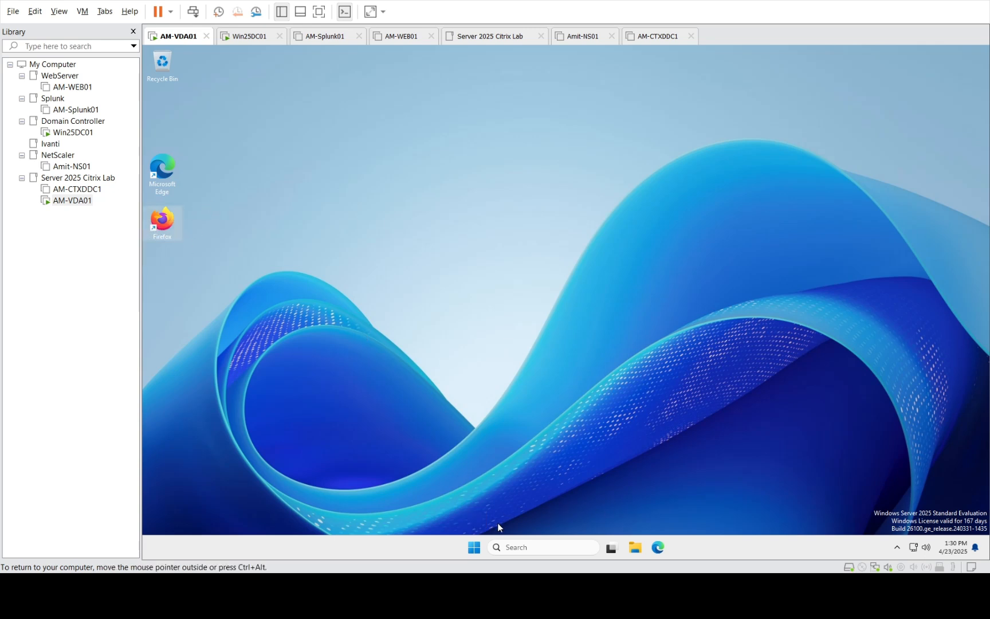
left_click(640, 548)
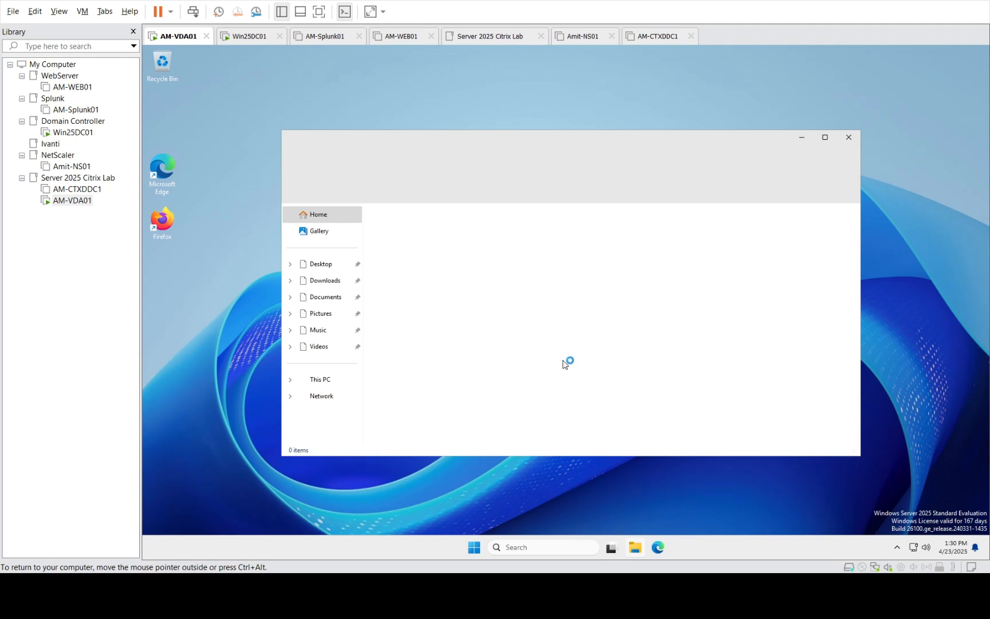
left_click(320, 381)
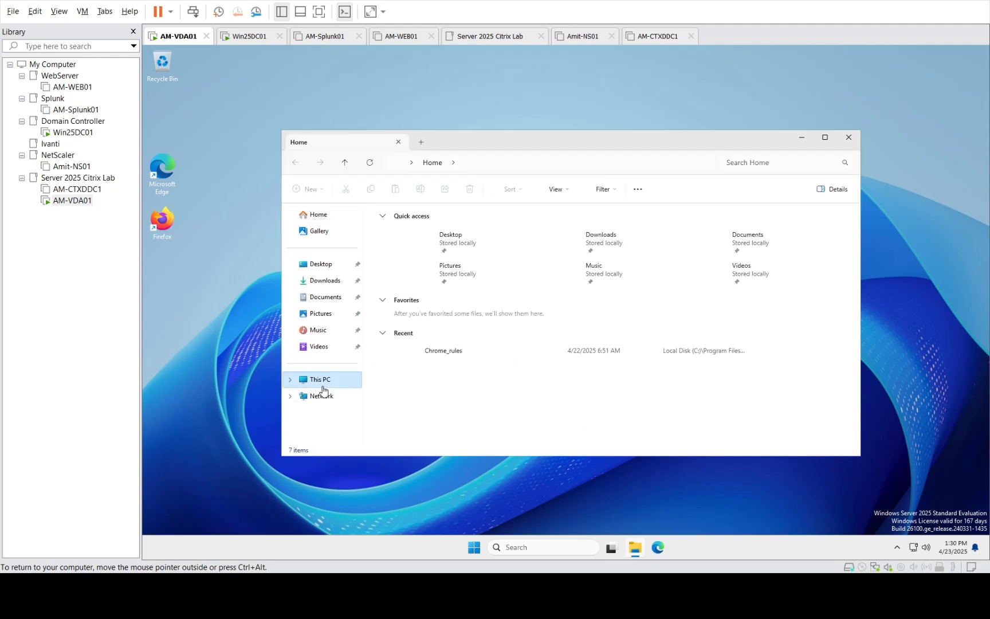
key("super")
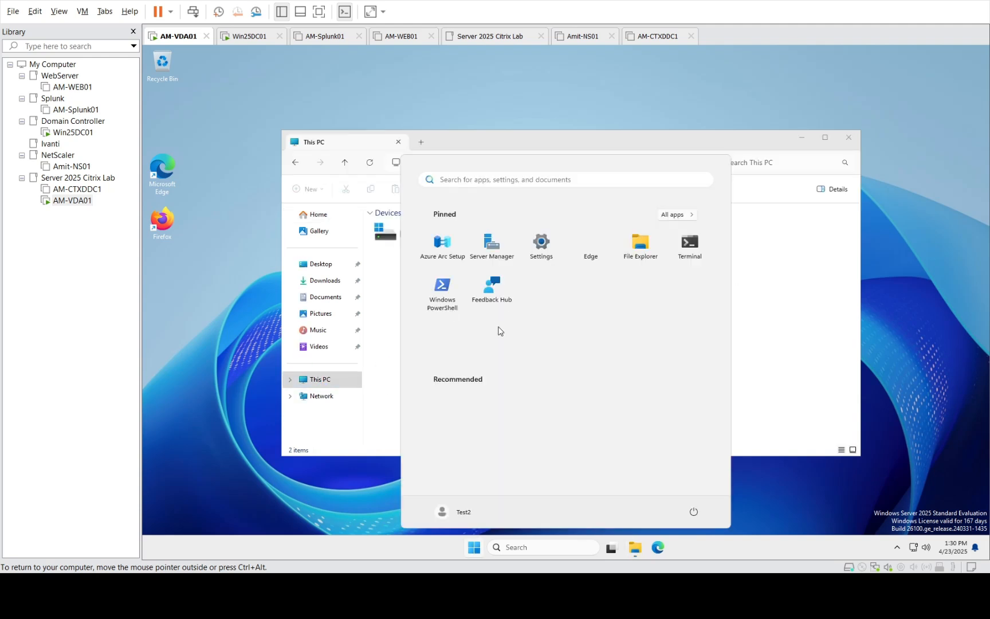
left_click(826, 268)
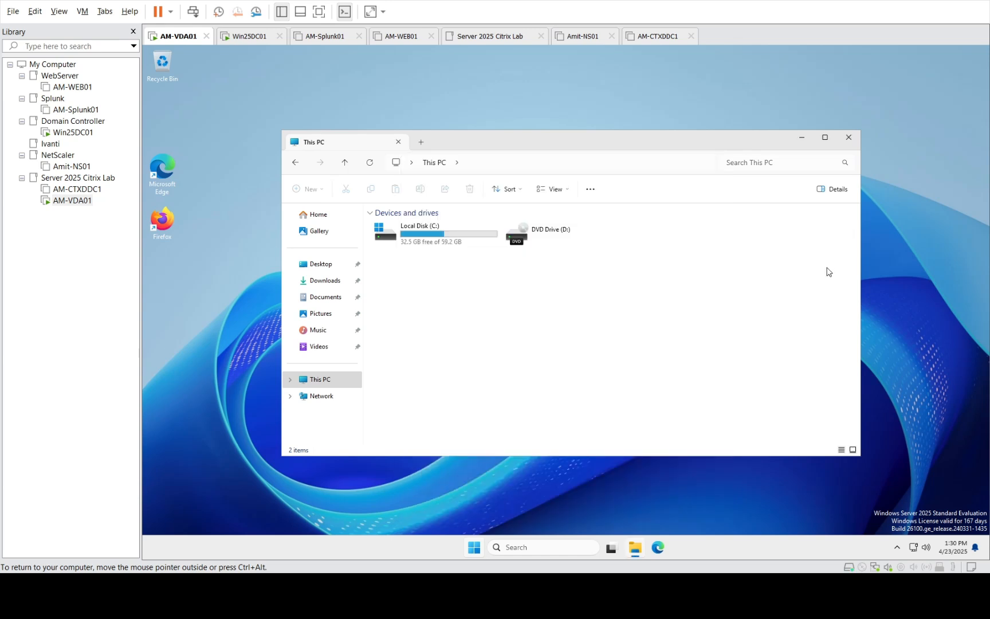
double_click(396, 239)
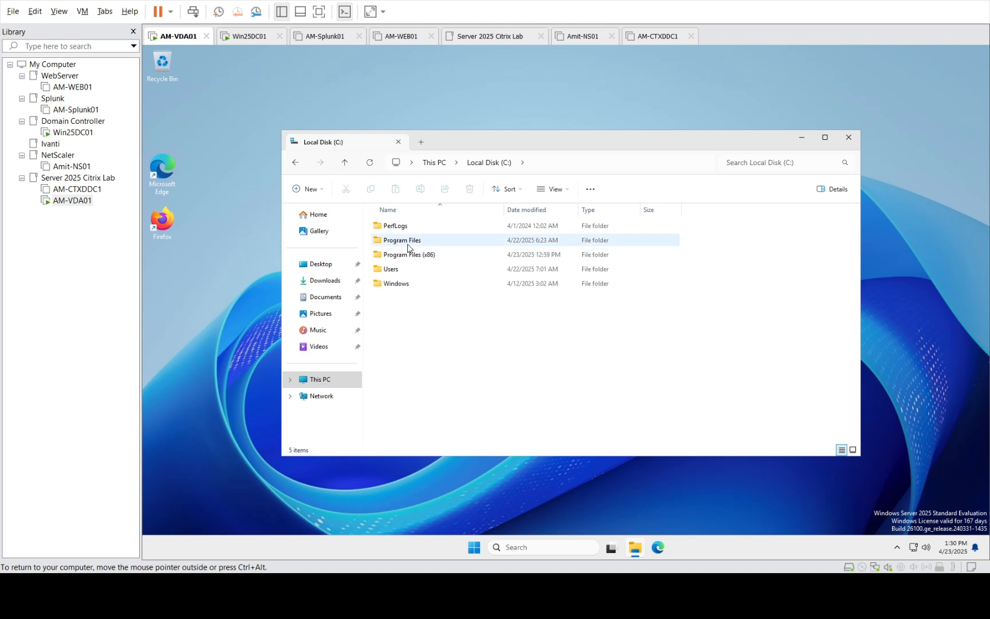
left_click(408, 245)
double_click(408, 248)
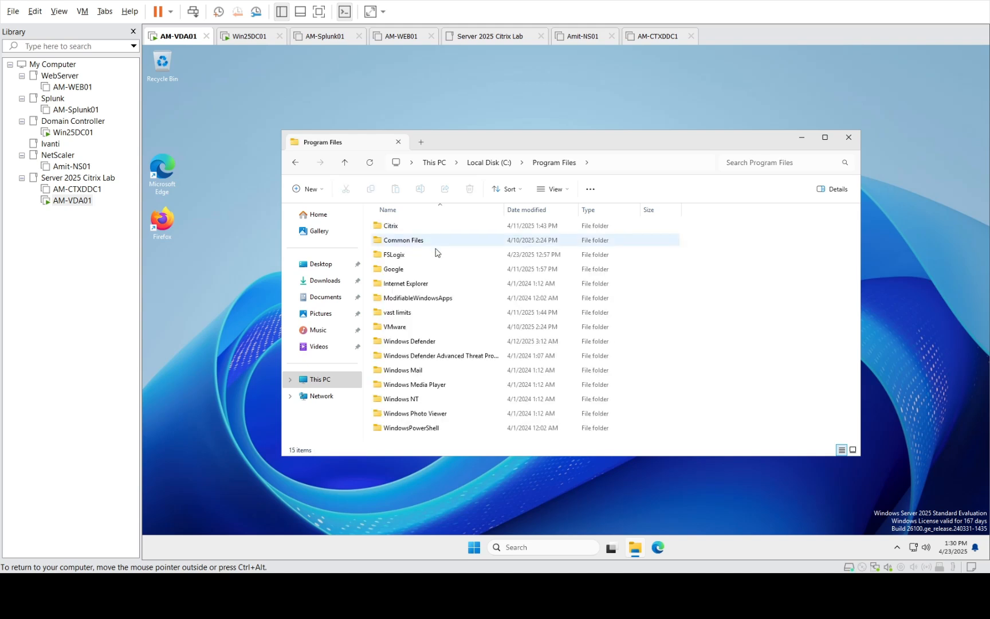
double_click(395, 268)
double_click(416, 226)
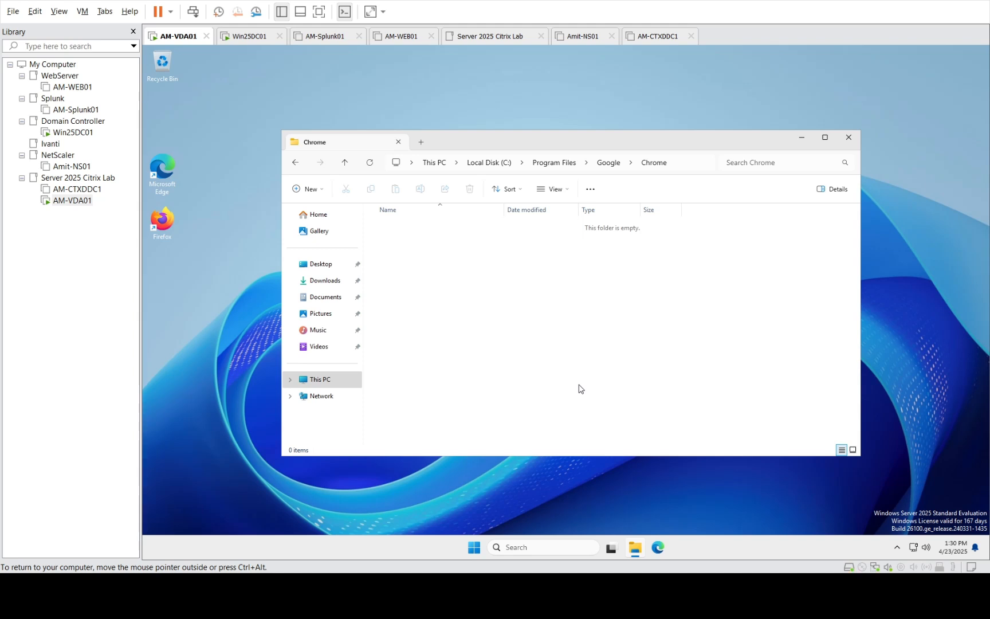
Close Explorer and sign Test2 out via Shut down or sign out > Sign out
left_click(849, 137)
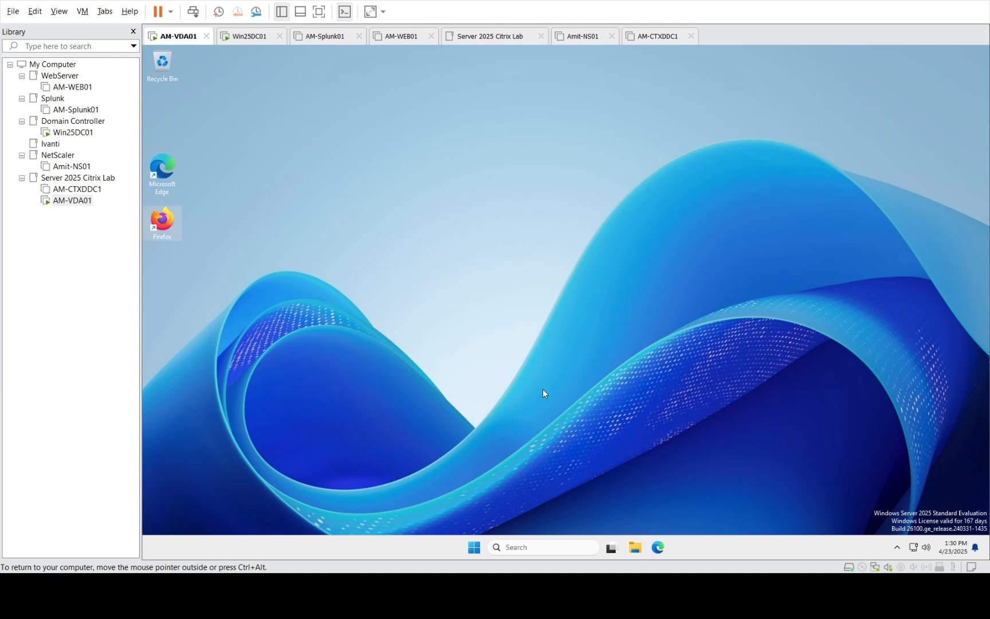
right_click(473, 547)
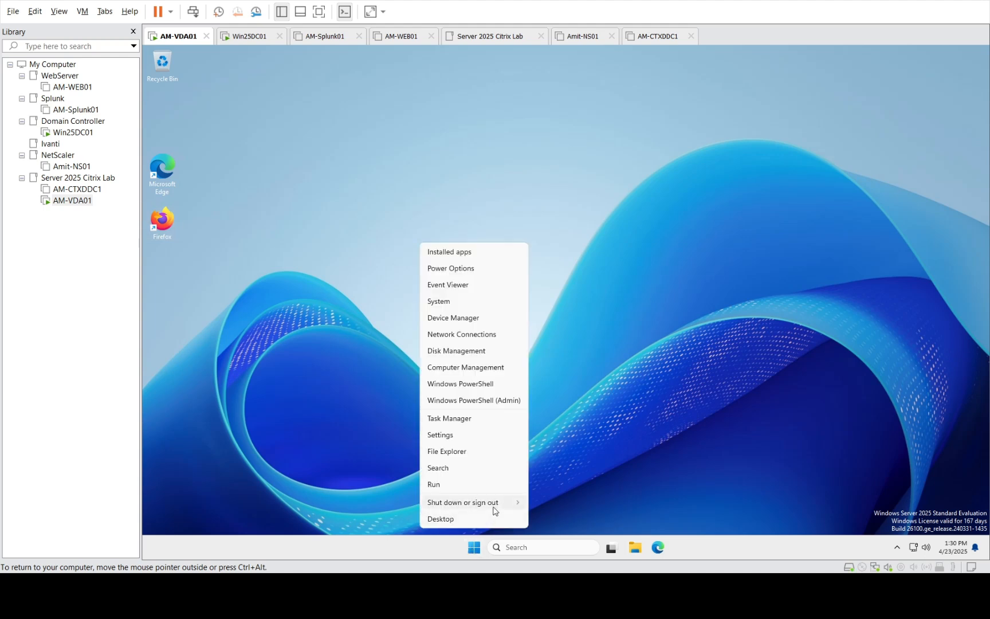
mouse_move(495, 510)
left_click(543, 502)
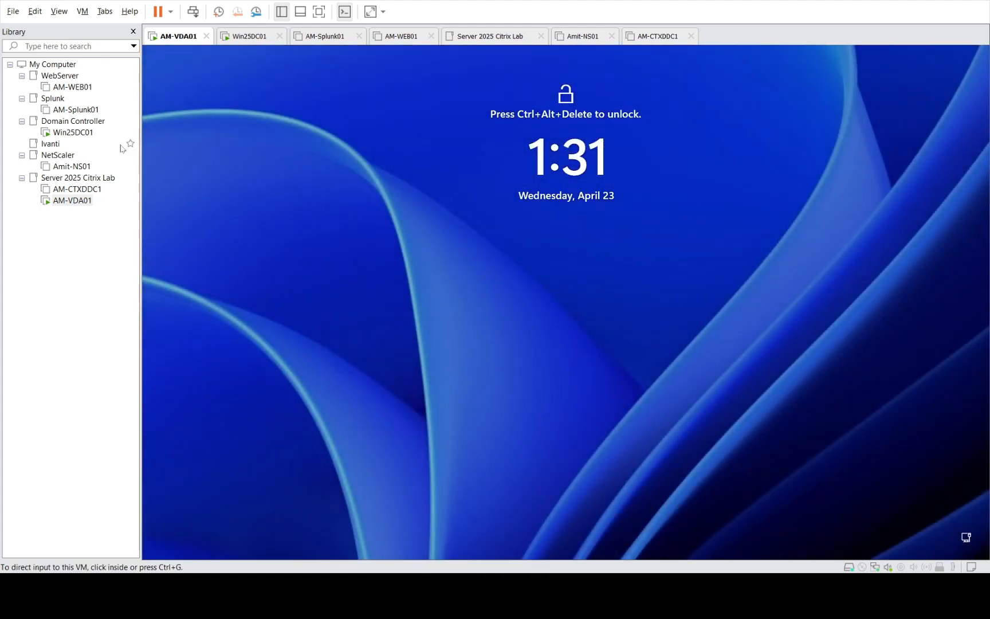
On Win25DC01, check Test1's Member Of tab shows Chrome_Apps, then cancel
left_click(73, 133)
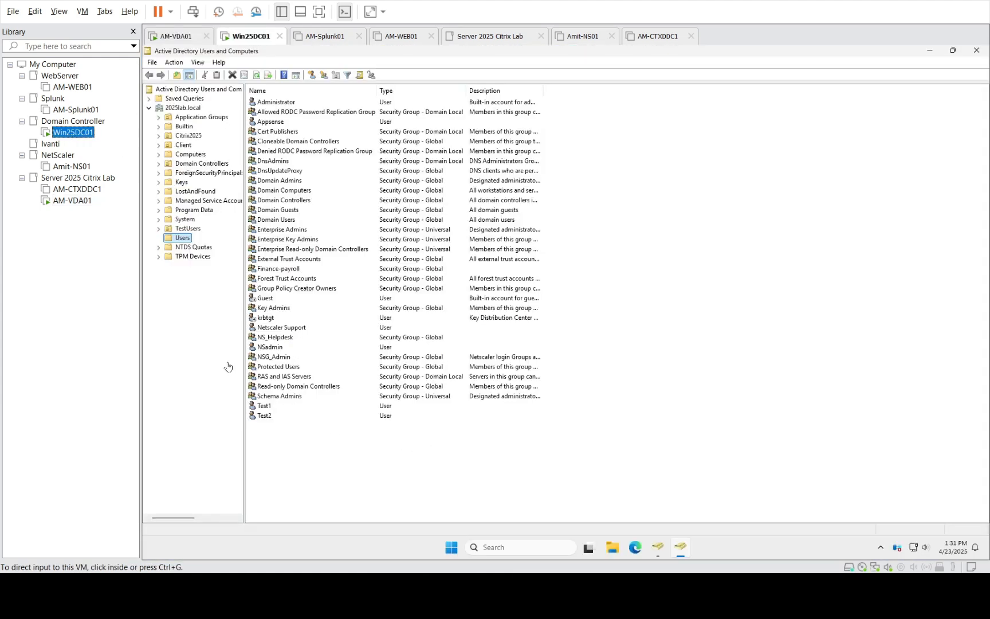
left_click(271, 407)
double_click(271, 407)
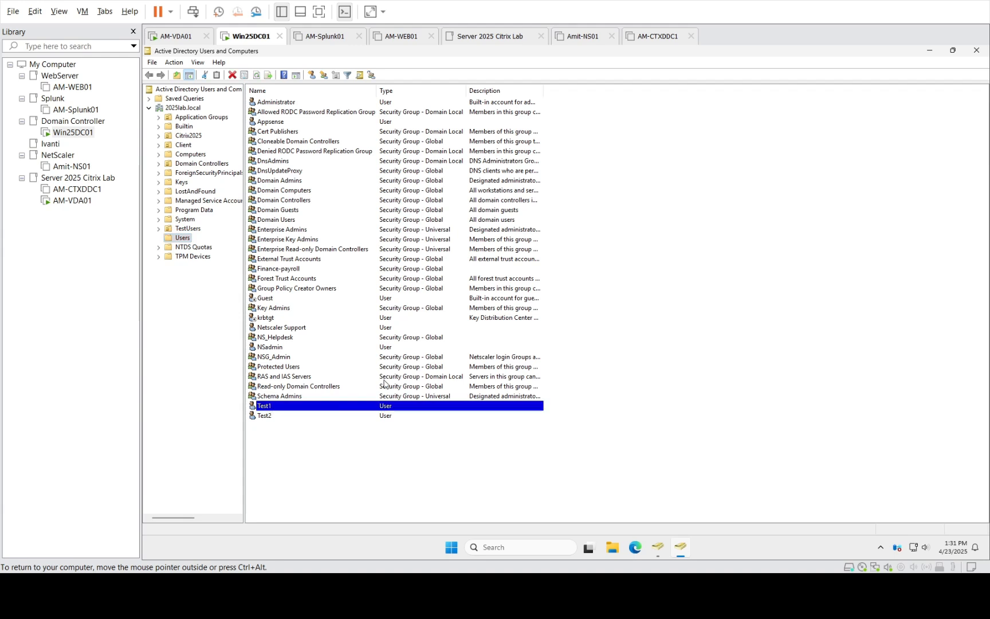
left_click(541, 199)
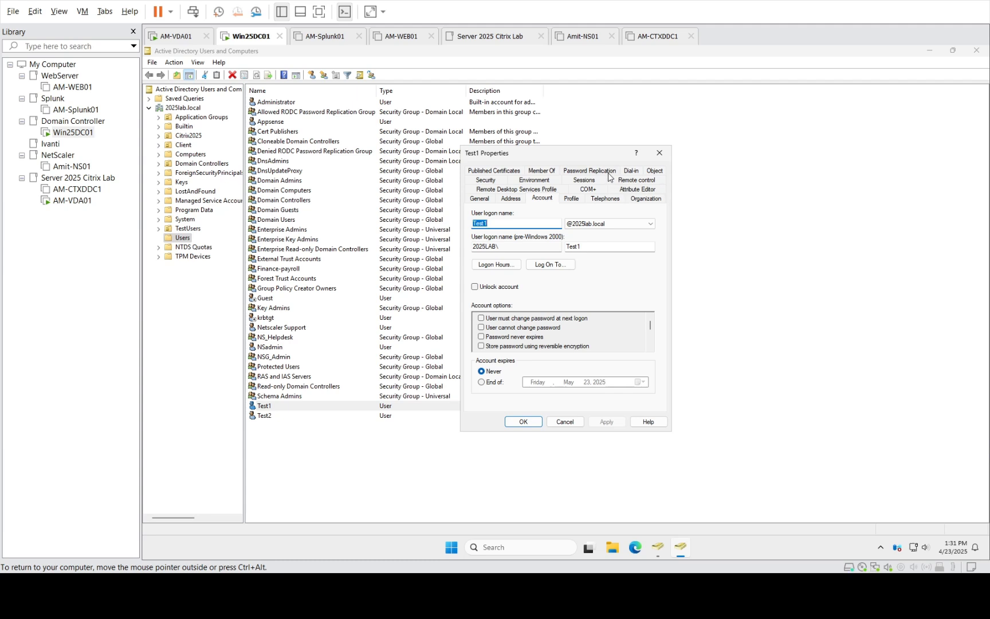
left_click(548, 171)
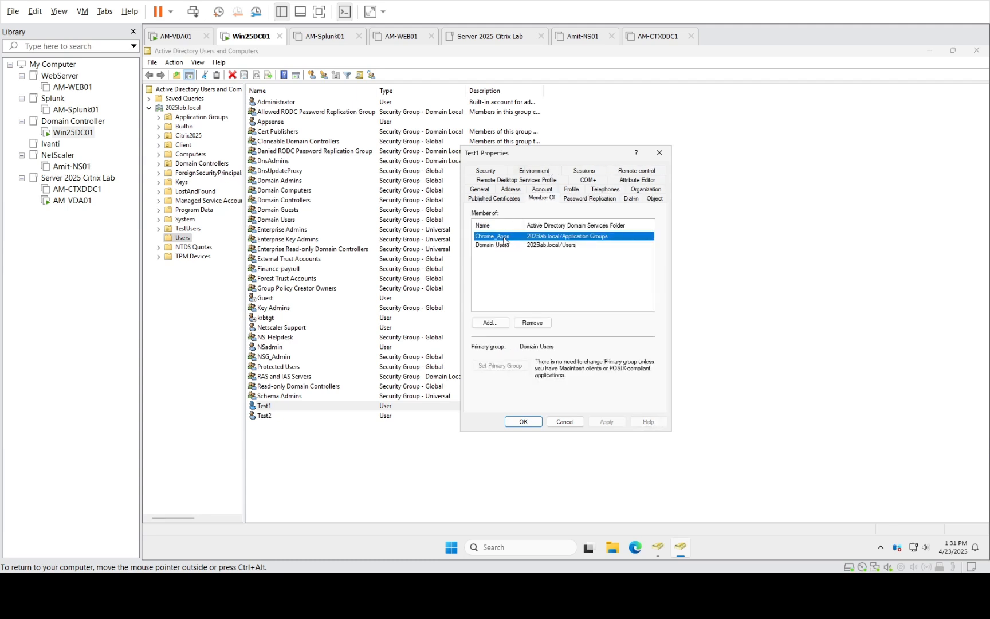
left_click(565, 421)
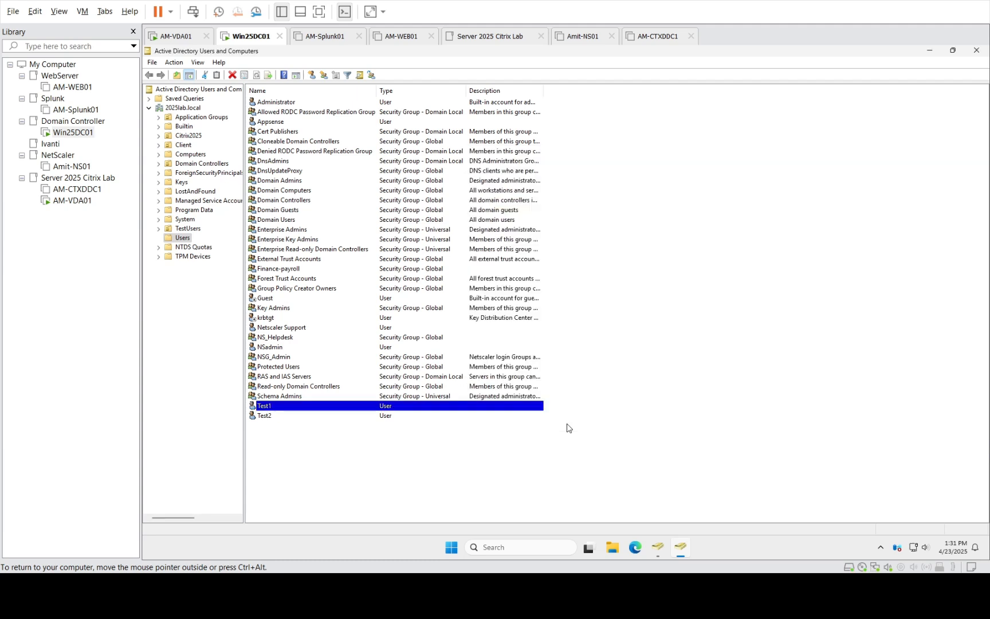
Reset Test1's password with 'must change password at next logon' unchecked
right_click(307, 408)
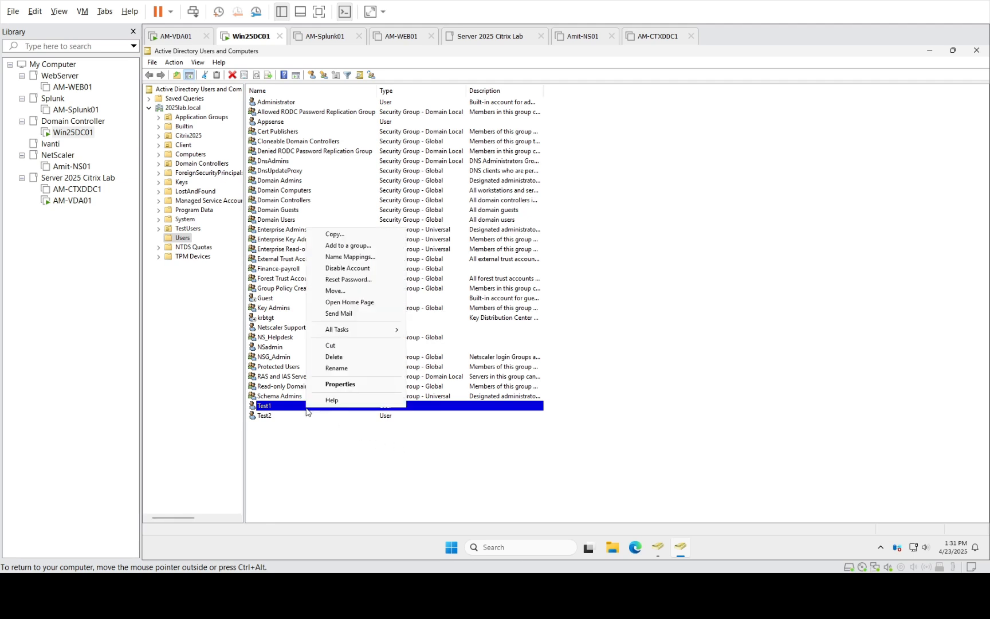
left_click(353, 280)
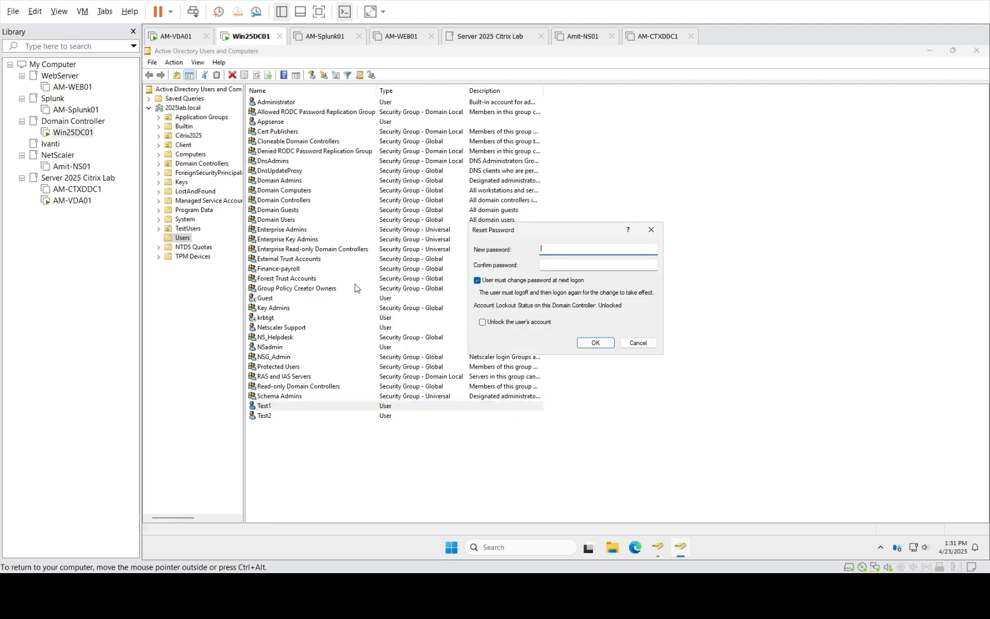
left_click(538, 280)
left_click(554, 251)
type("••••••••••••••")
key("Tab")
type("•••••••")
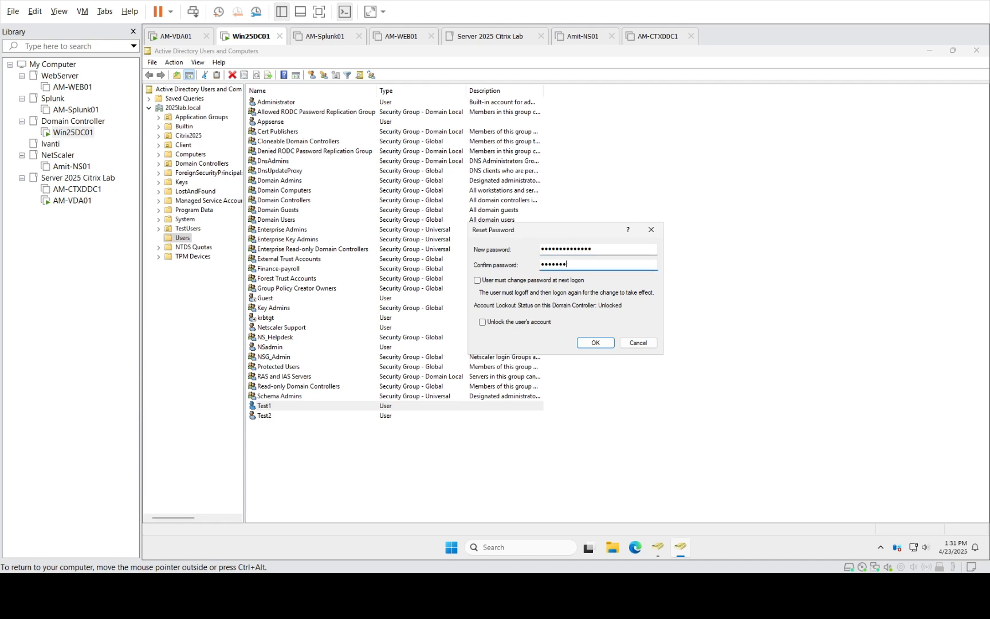
type("•••••••")
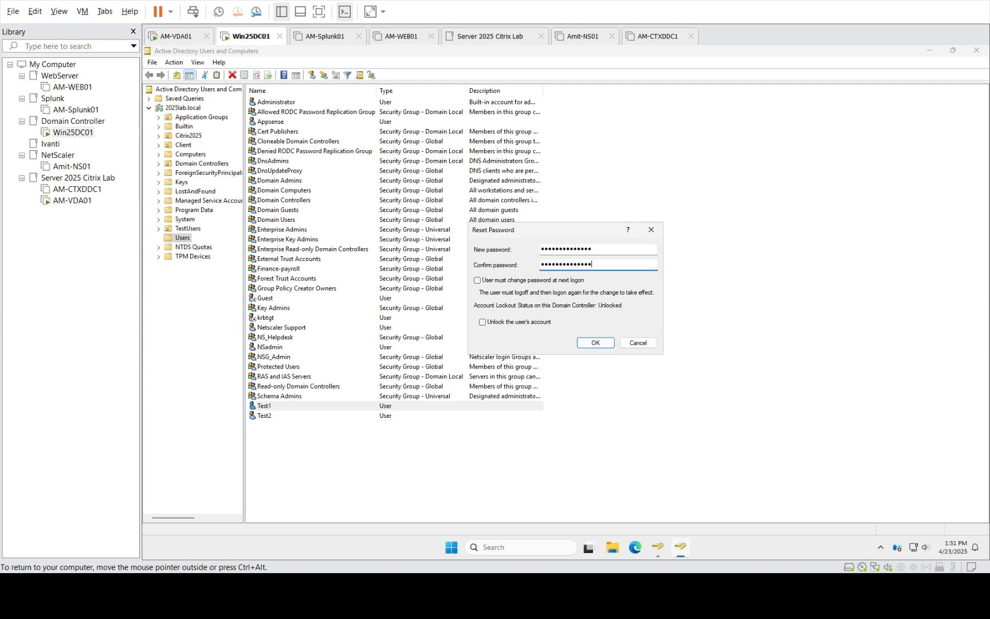
key("Return")
key("Return")
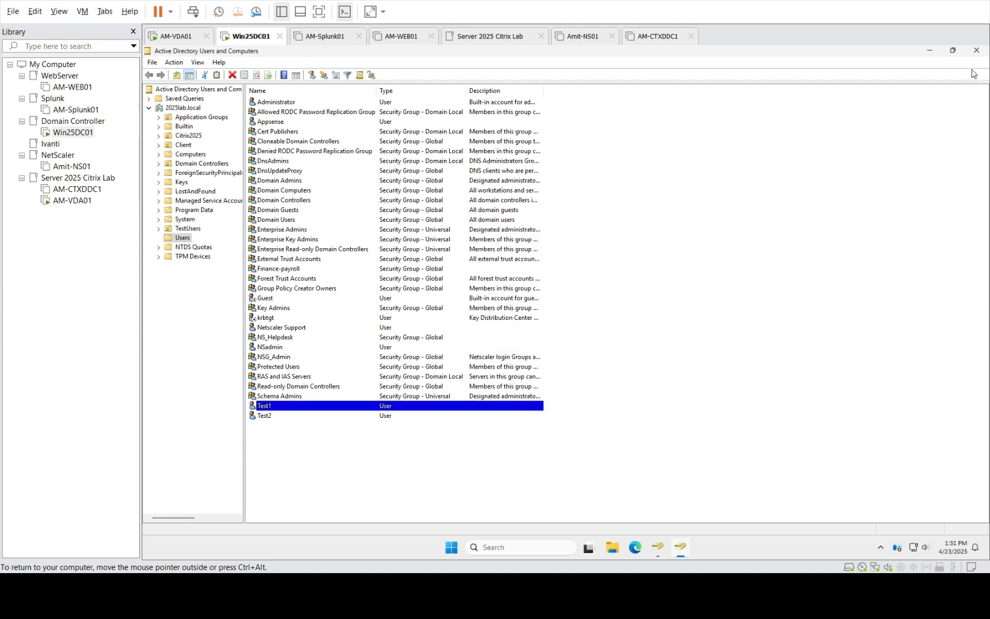
Send Ctrl+Alt+Del to AM-VDA01 and sign in as Test1 with its new password
left_click(82, 200)
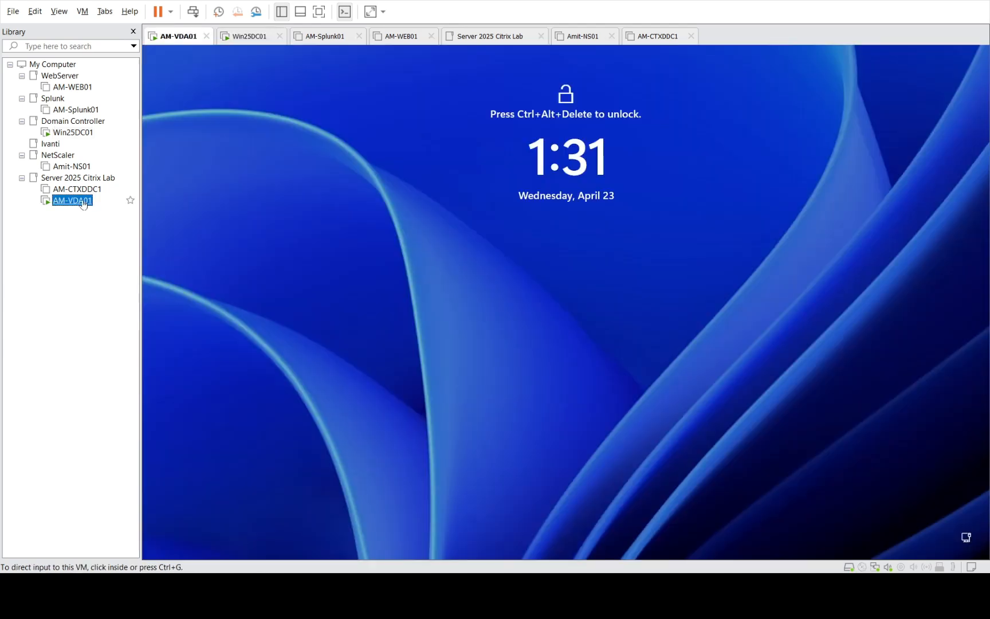
left_click(80, 13)
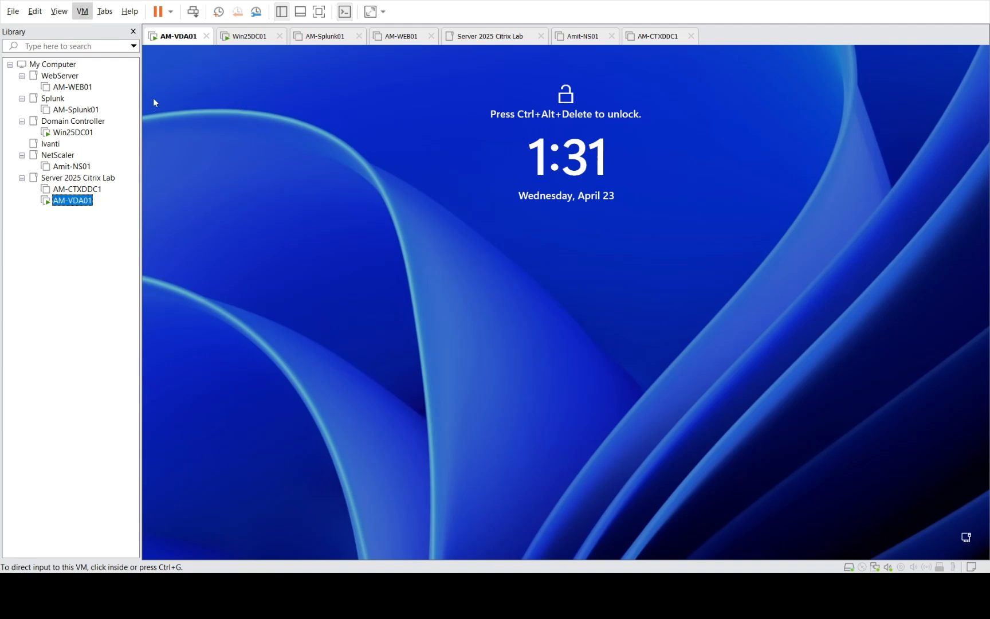
left_click(161, 82)
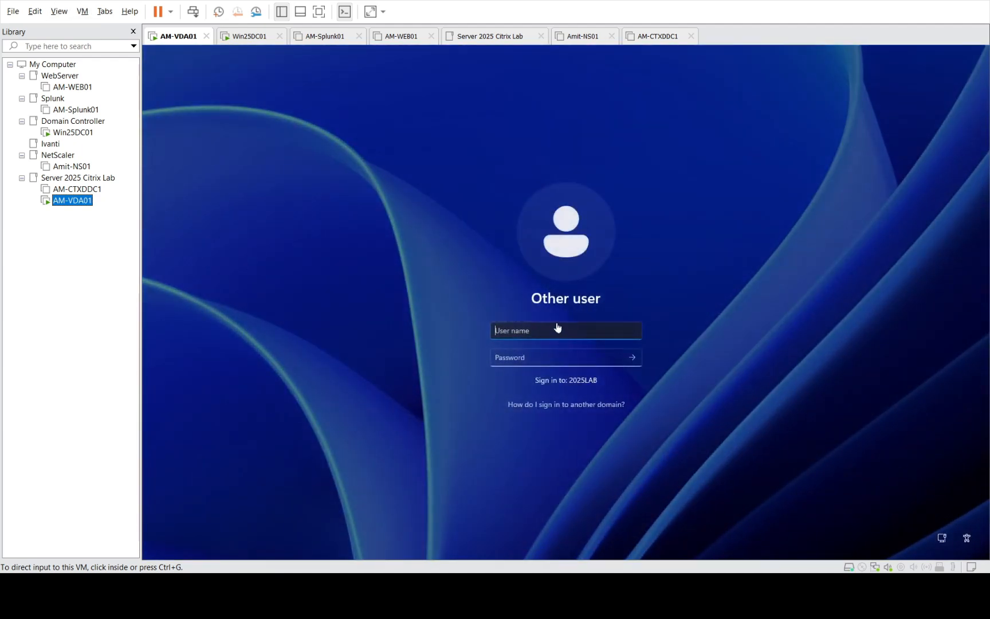
left_click(556, 324)
type("Test")
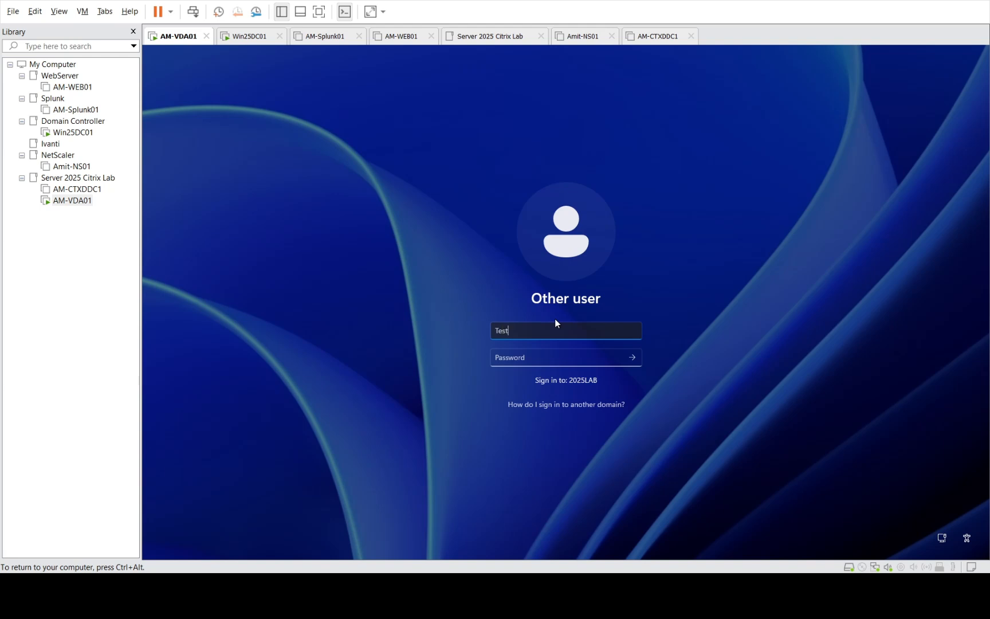
type("1")
key("Tab")
type("*")
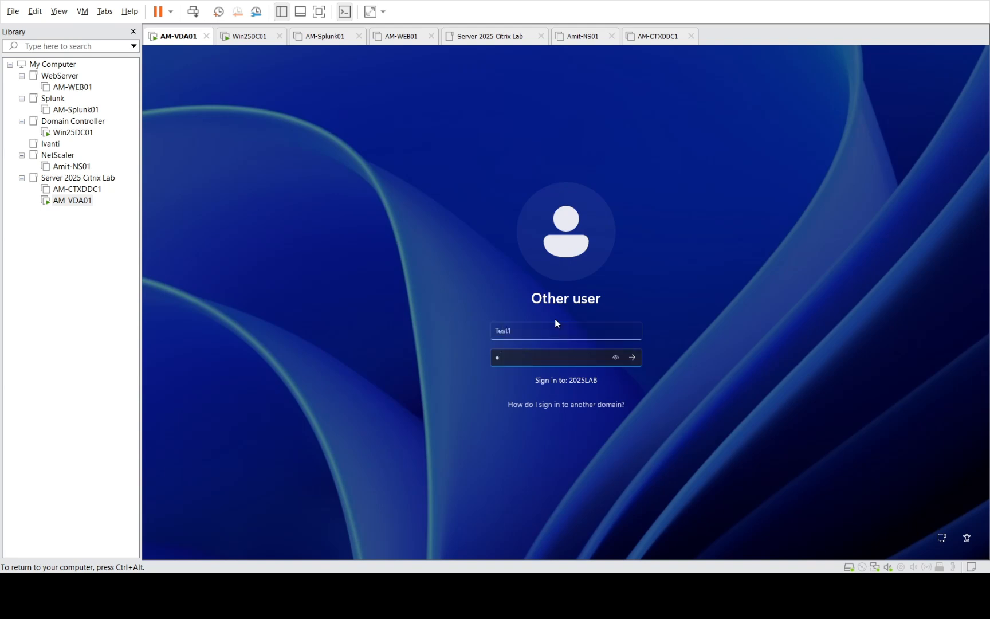
type("***********")
key("Return")
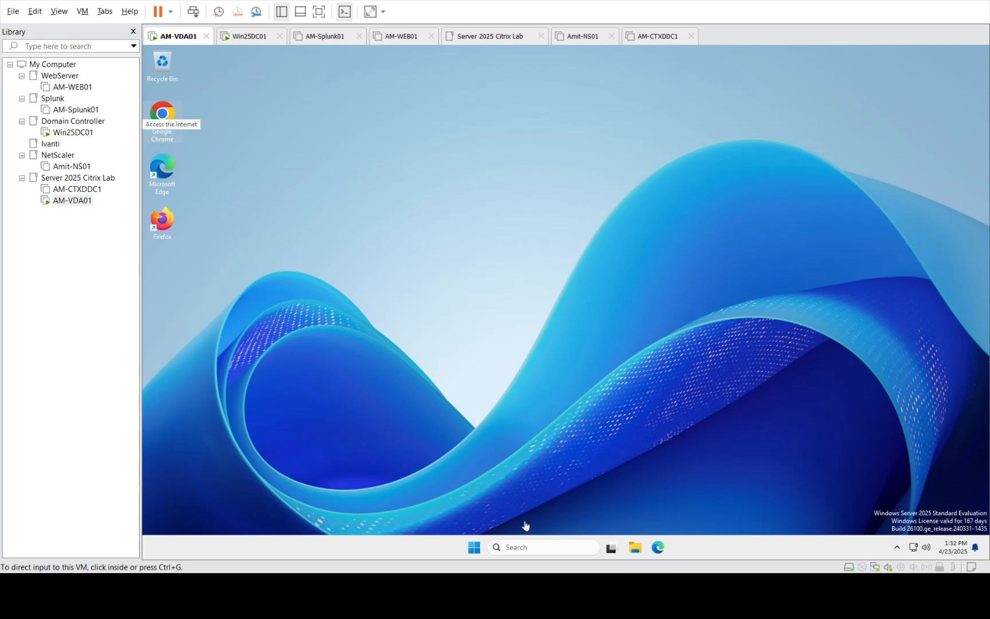
left_click(476, 549)
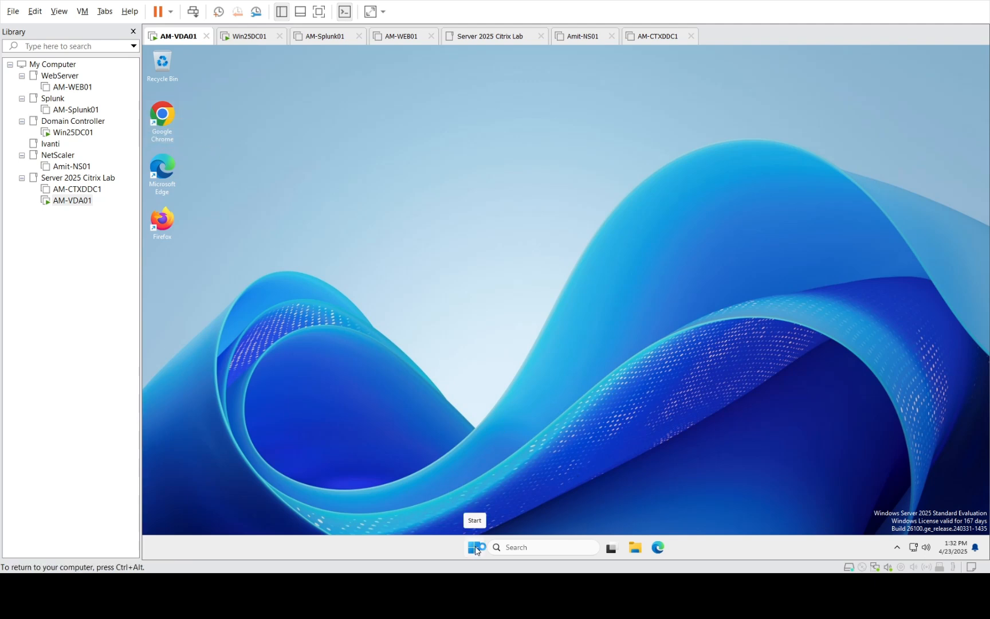